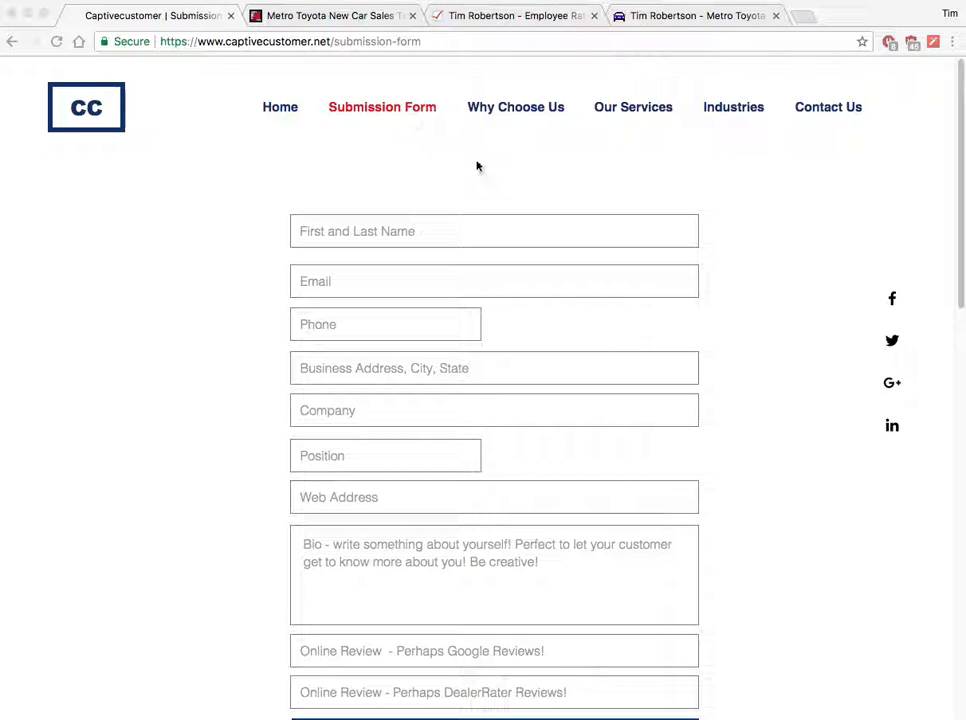
Enter the contact's full name and e-mail address, correcting typos along the way.
scroll(741, 375, "down", 1)
scroll(740, 373, "down", 7)
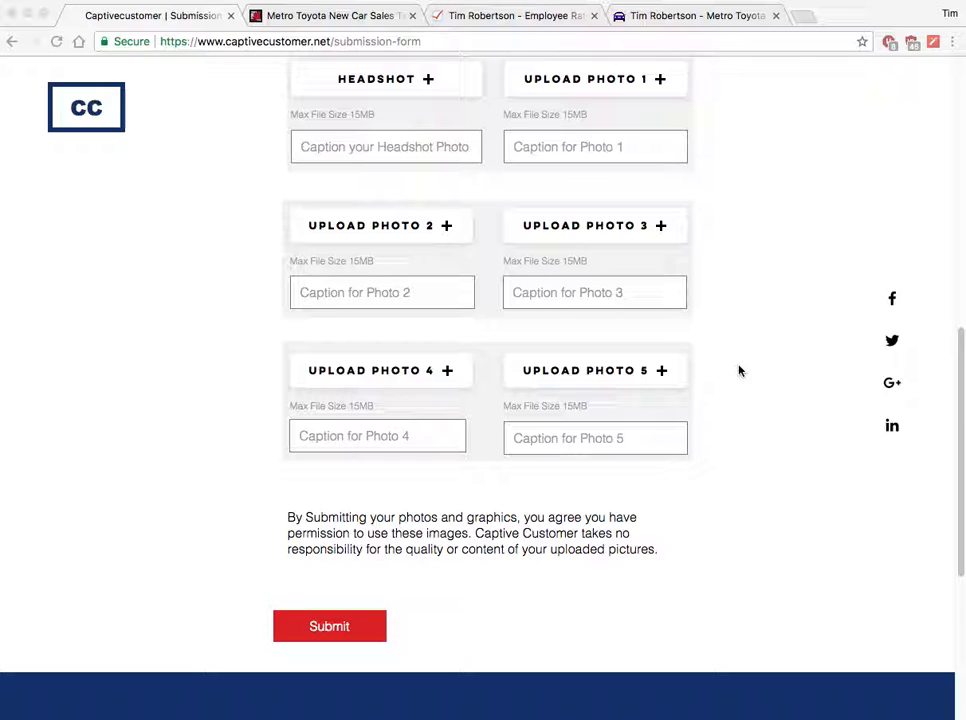
scroll(739, 371, "up", 5)
scroll(739, 371, "up", 5)
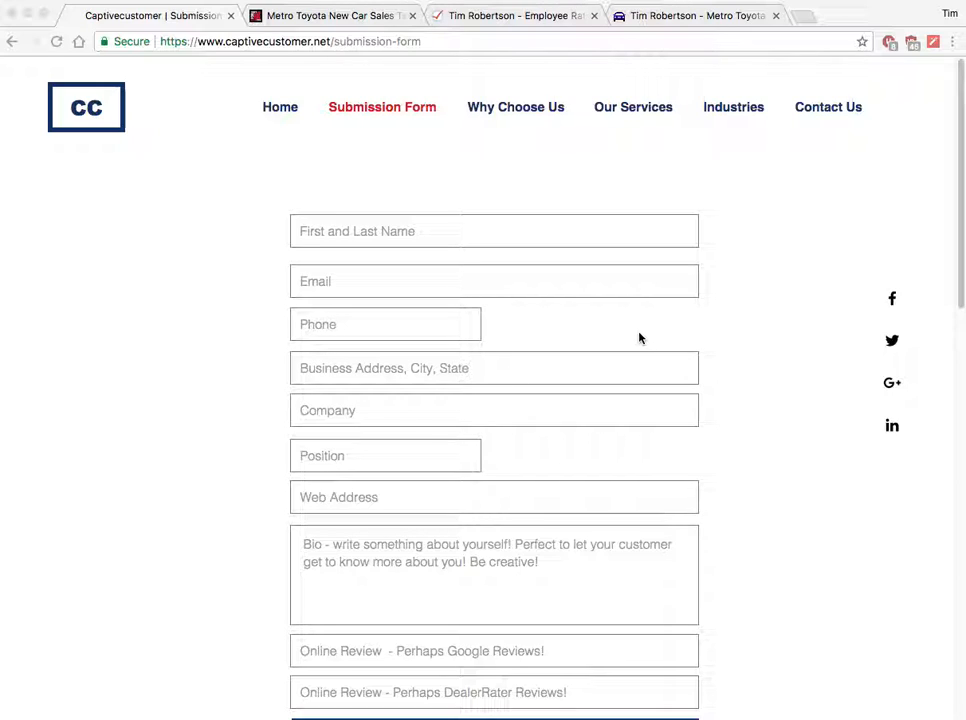
left_click(352, 232)
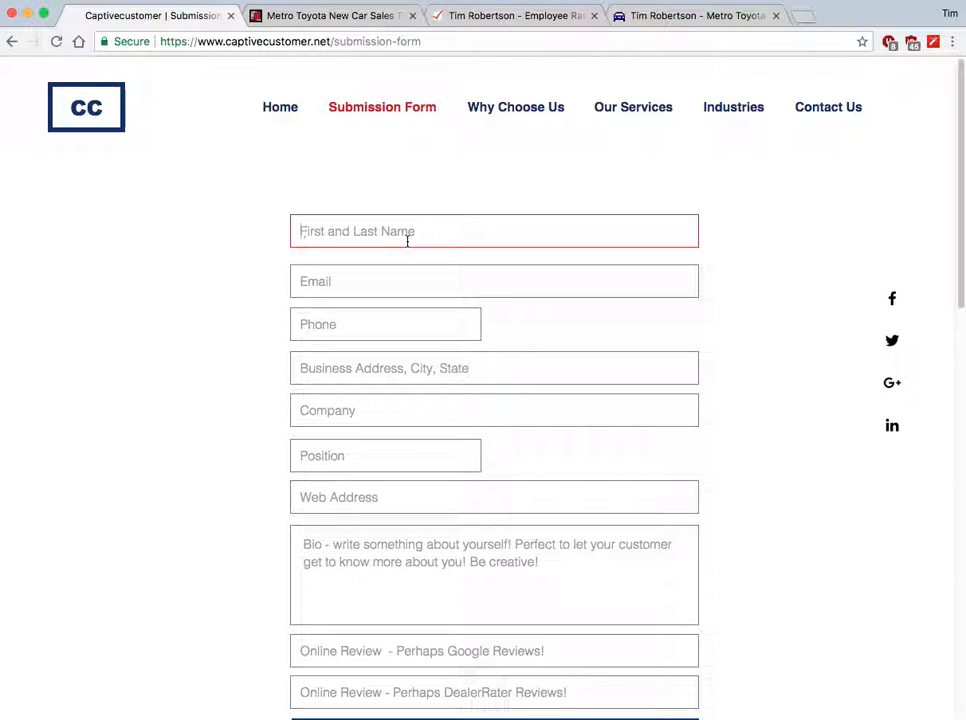
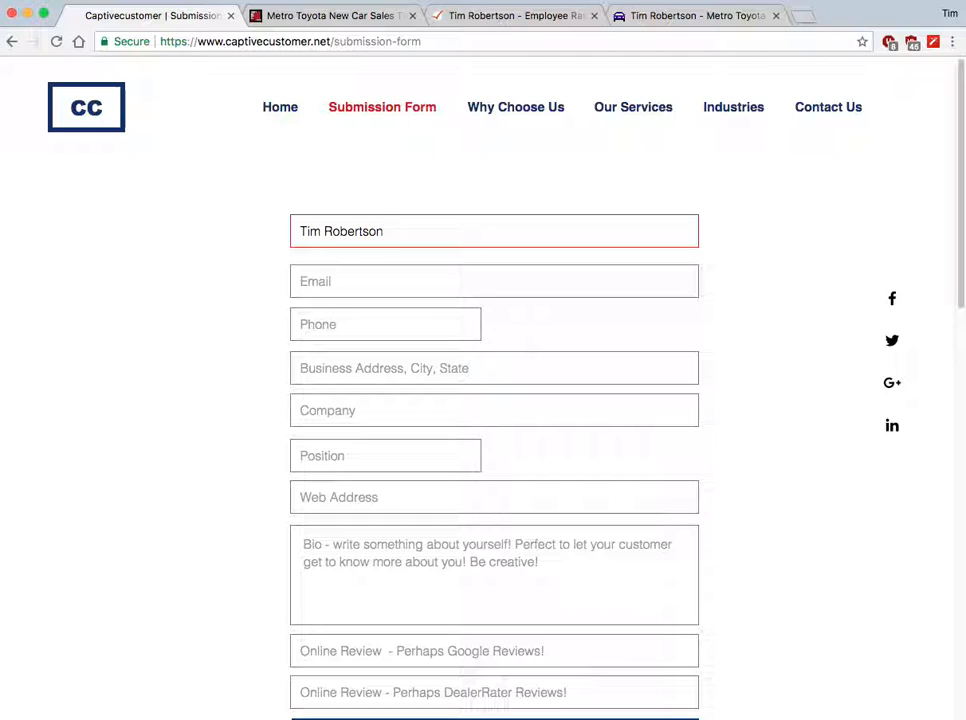
key("Tab")
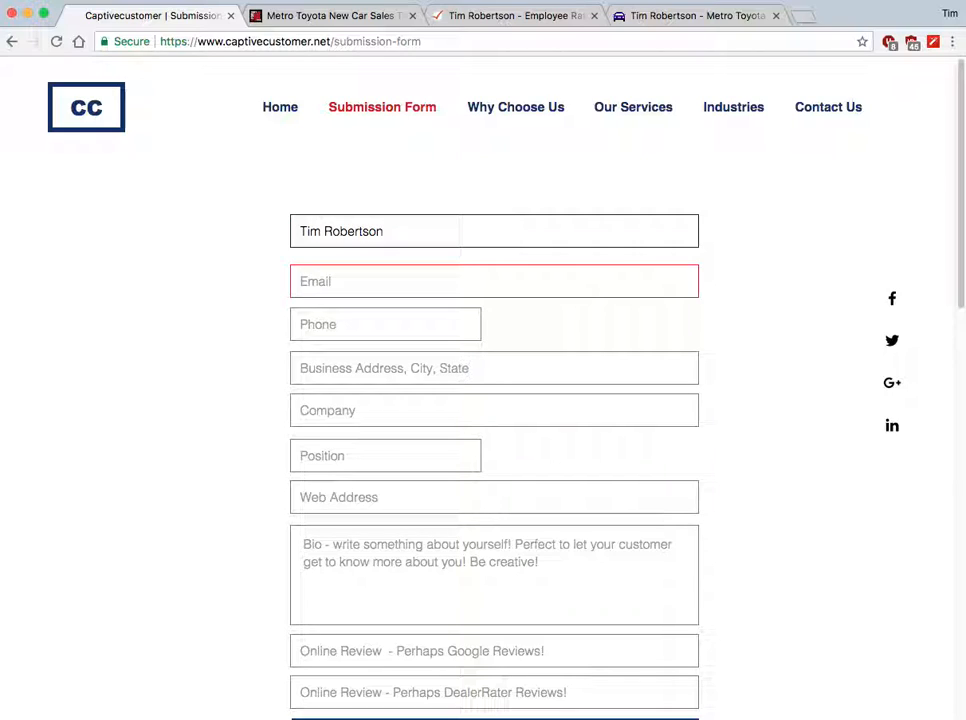
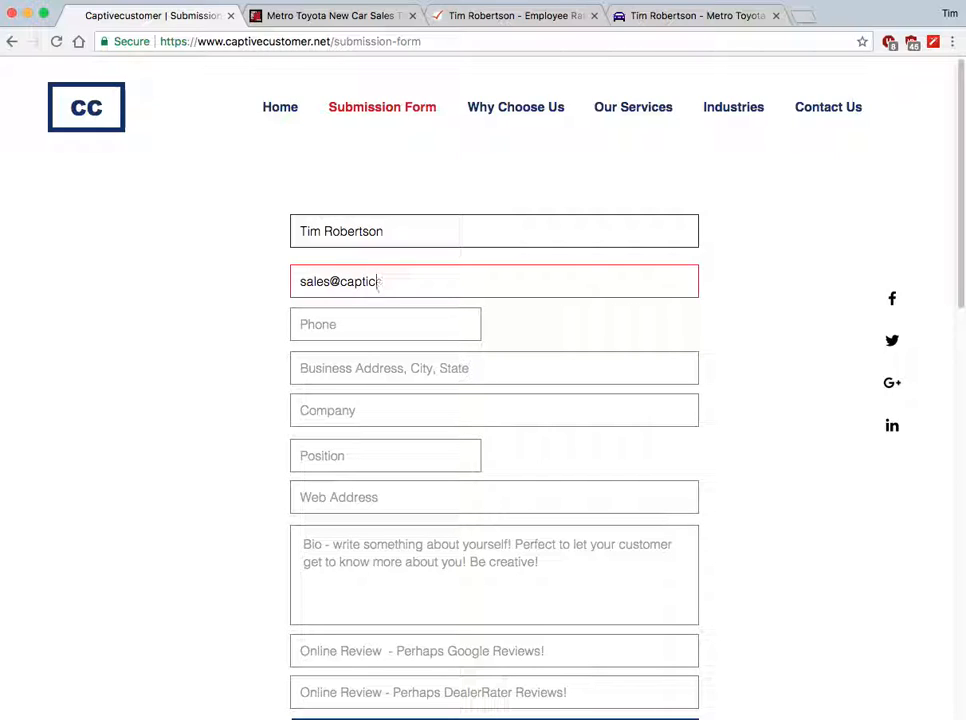
key("Tab")
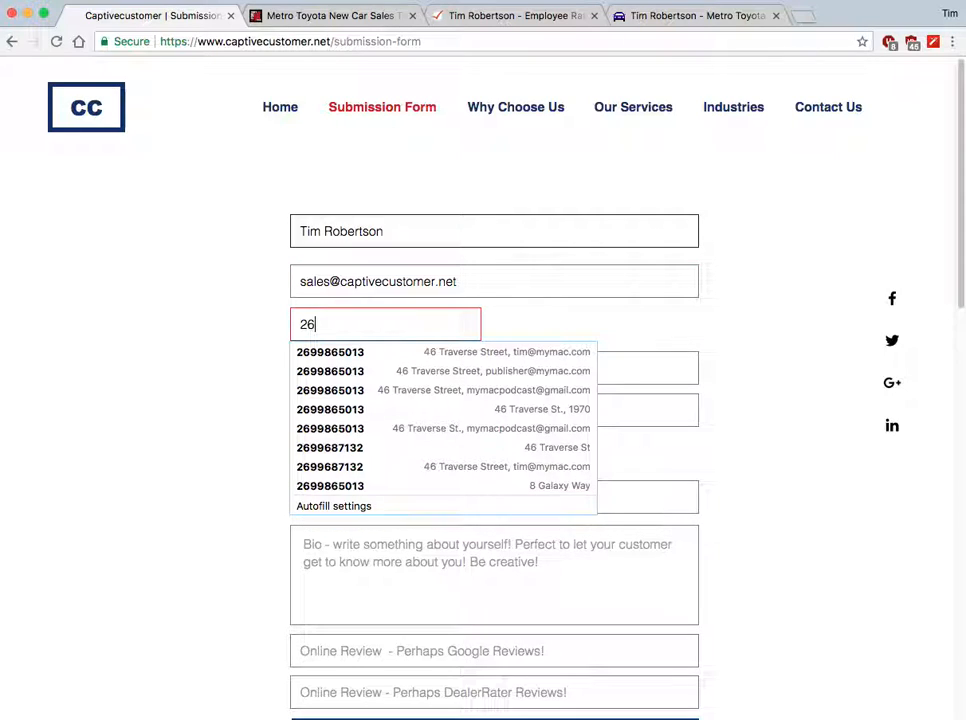
Fill in the phone number, business address number, company Captive Customer and position Sales.
key("Tab")
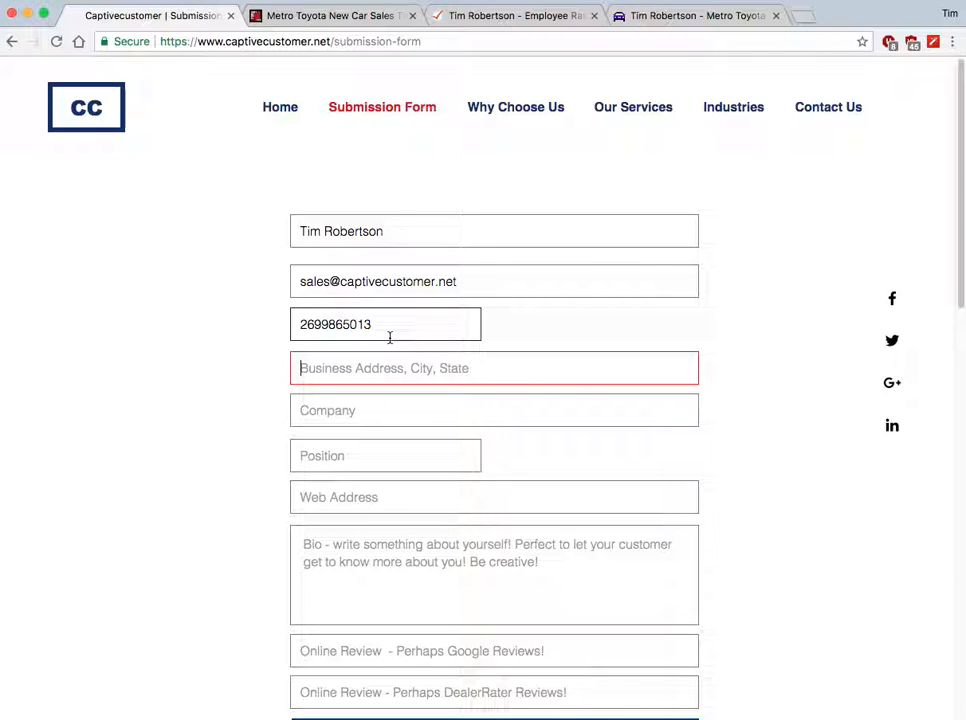
type("51510000")
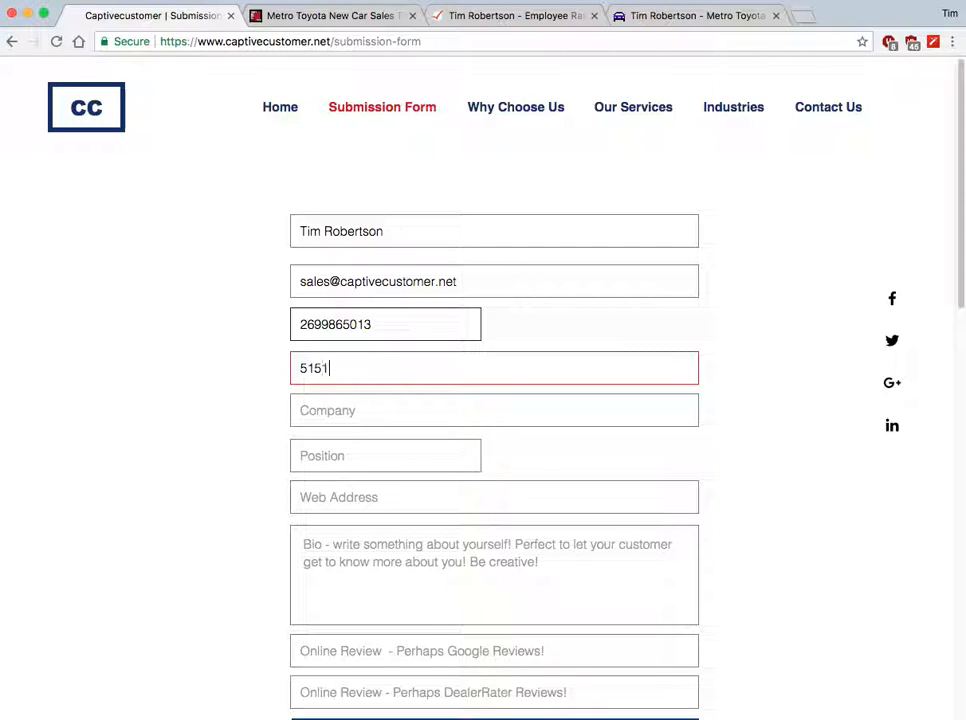
left_click(358, 412)
type("Ca")
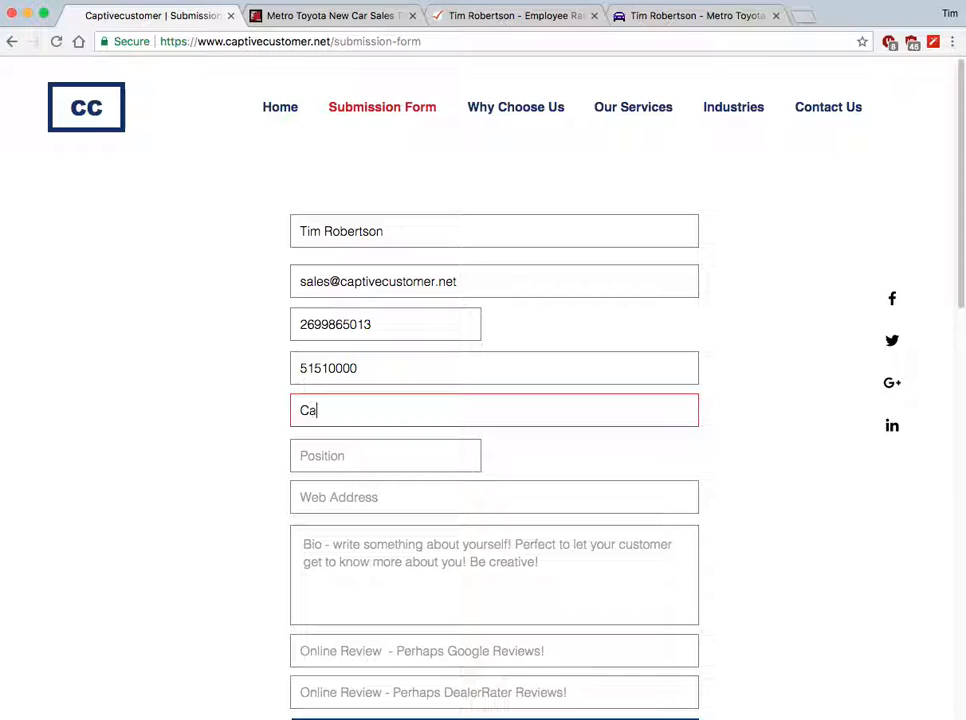
type("ptive Customer")
key("Tab")
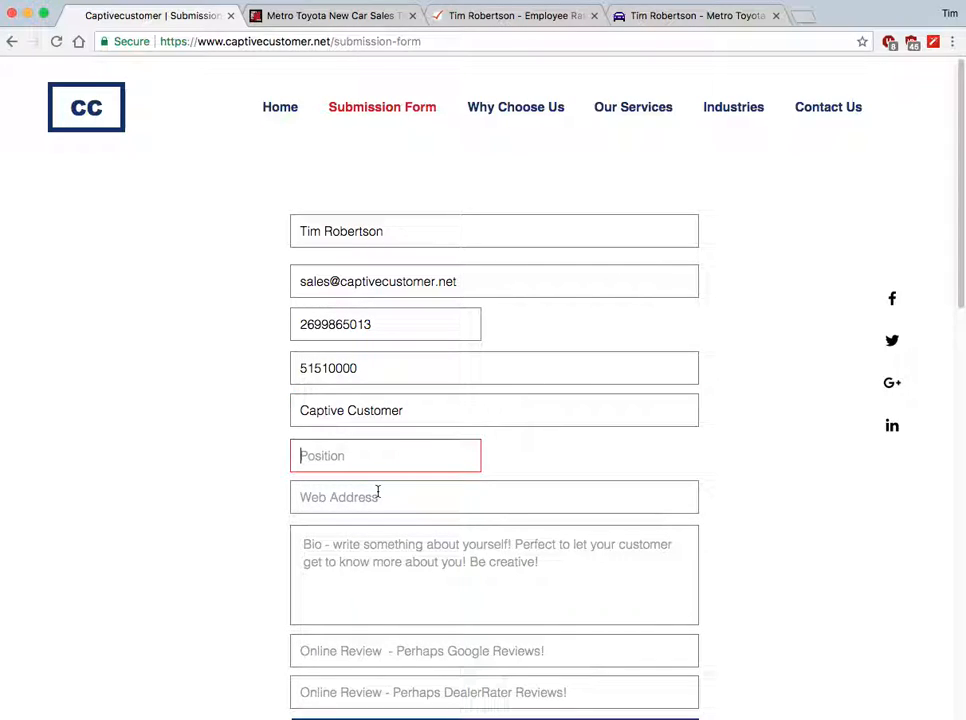
type("Sales")
key("Tab")
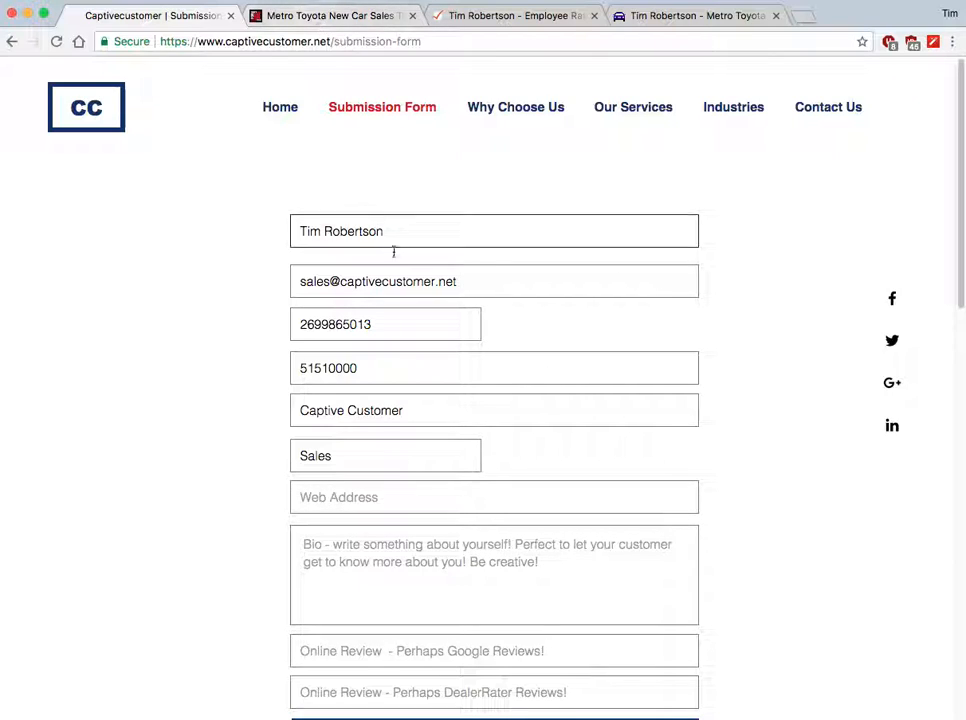
left_click(327, 41)
key("super+c")
Paste the form page's own URL into the Web Address field.
left_click(327, 41)
left_click_drag(327, 41, 90, 40)
left_click(360, 507)
key("super+v")
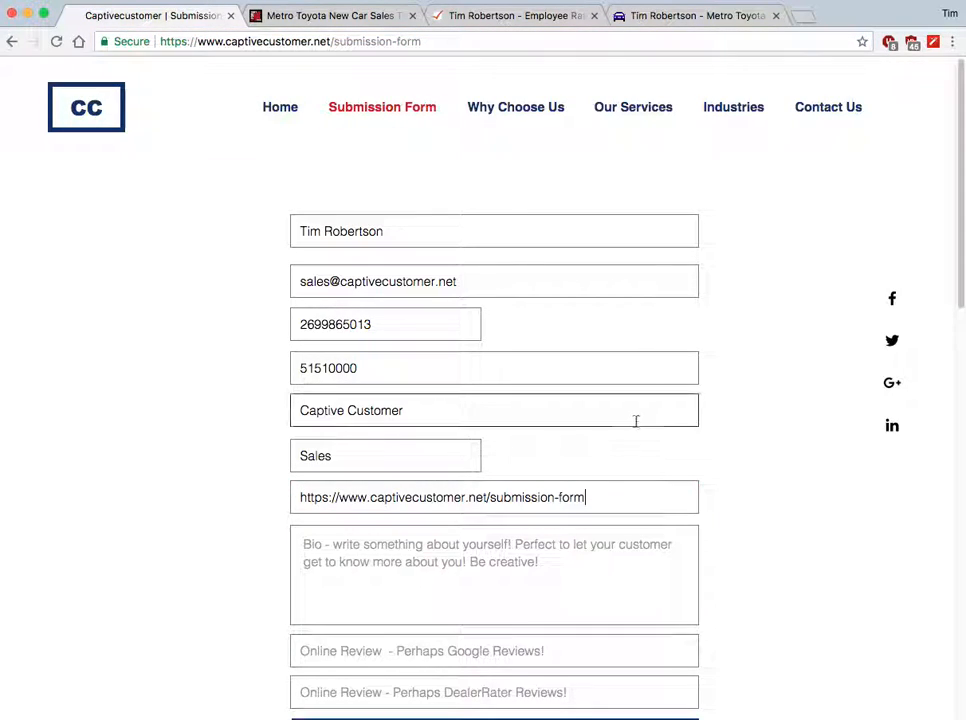
Paste the bio copied from the Metro Toyota sales team page into the Bio box.
left_click(487, 560)
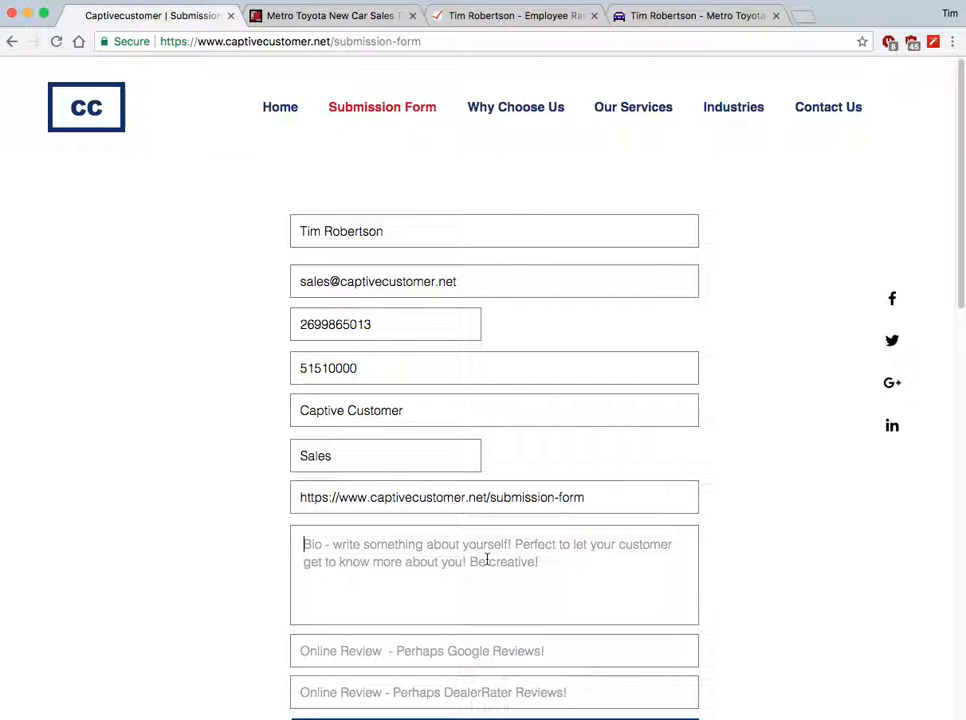
left_click(315, 17)
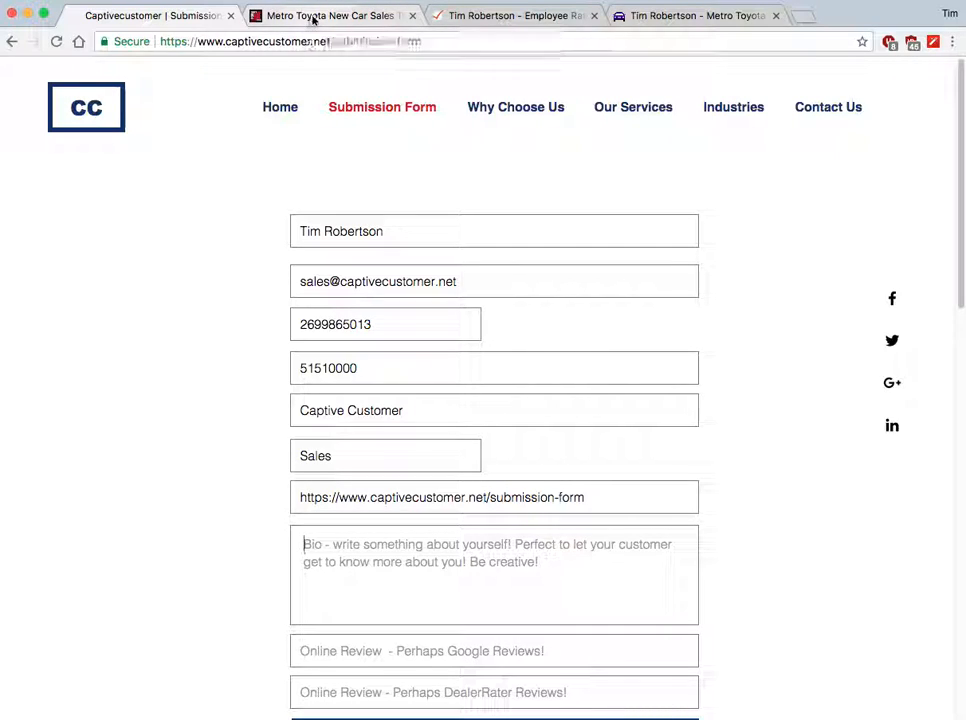
left_click(168, 18)
type("Tim comes to Metro Toyota from the world of technology. A professional writer, author, podcaster, and presenter, Tim wanted to work with customers to showcase the amazing new things cars can do today. He is married with four kids, grew up in Battle Creek, MI., and is a life-long learner.")
scroll(749, 523, "down", 3)
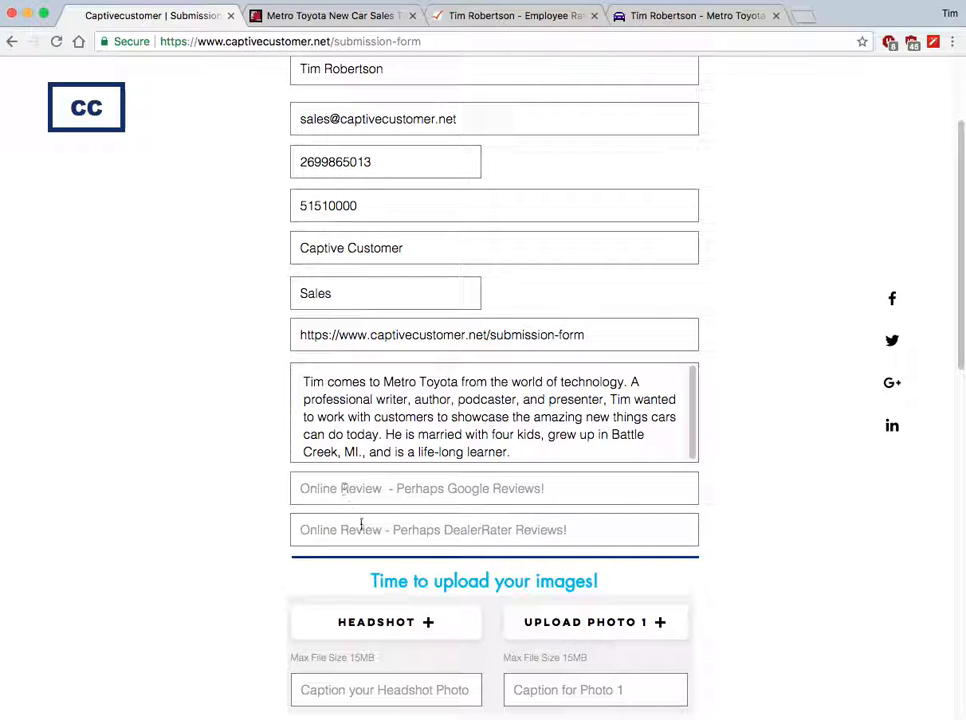
left_click(404, 487)
type("www.google.com/")
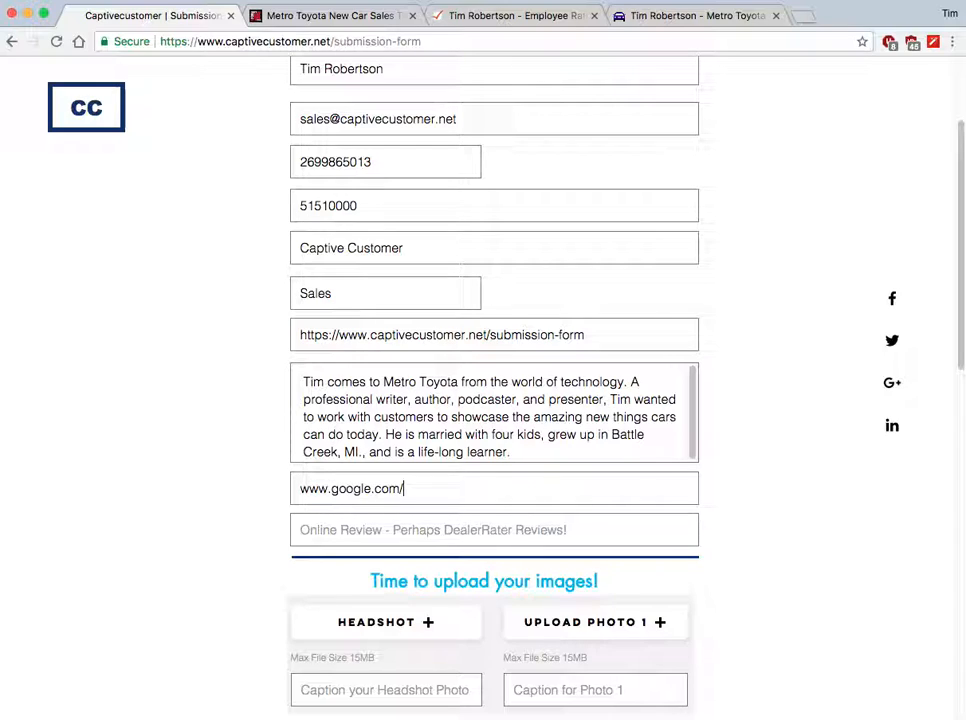
type("xxxxxxx")
key("Tab")
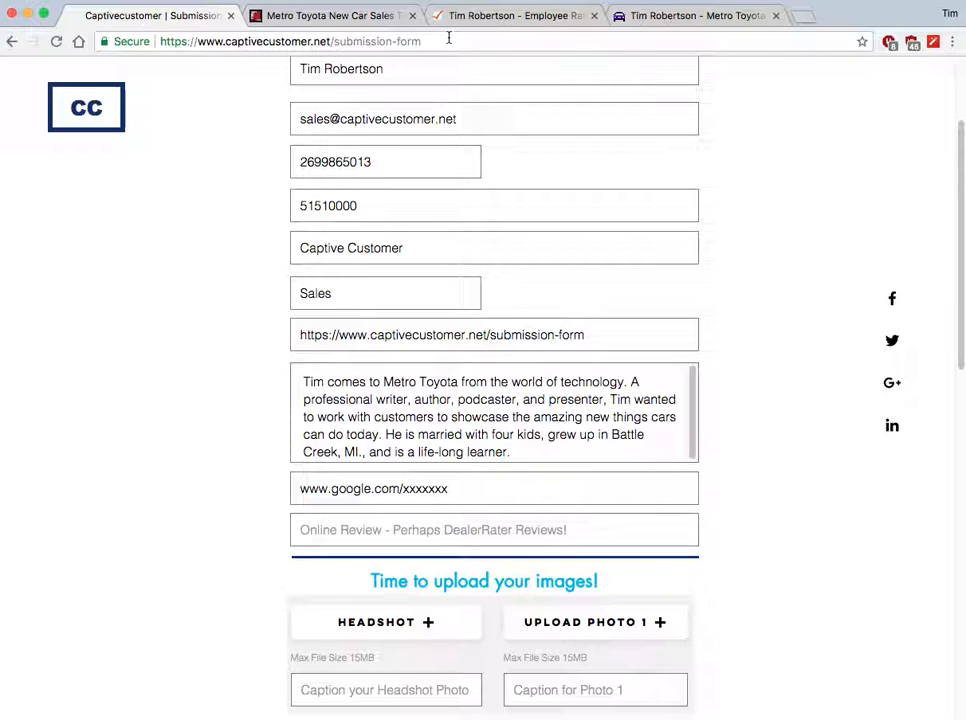
Paste the DealerRater employee ratings page URL into the DealerRater review field.
left_click(502, 15)
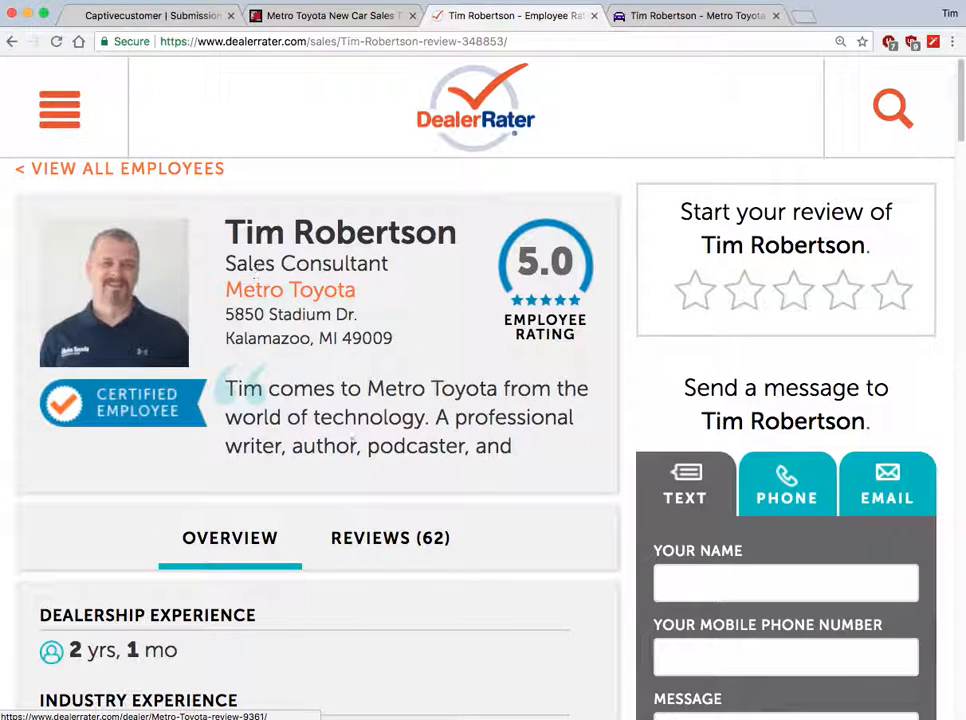
left_click(455, 42)
key("ctrl+c")
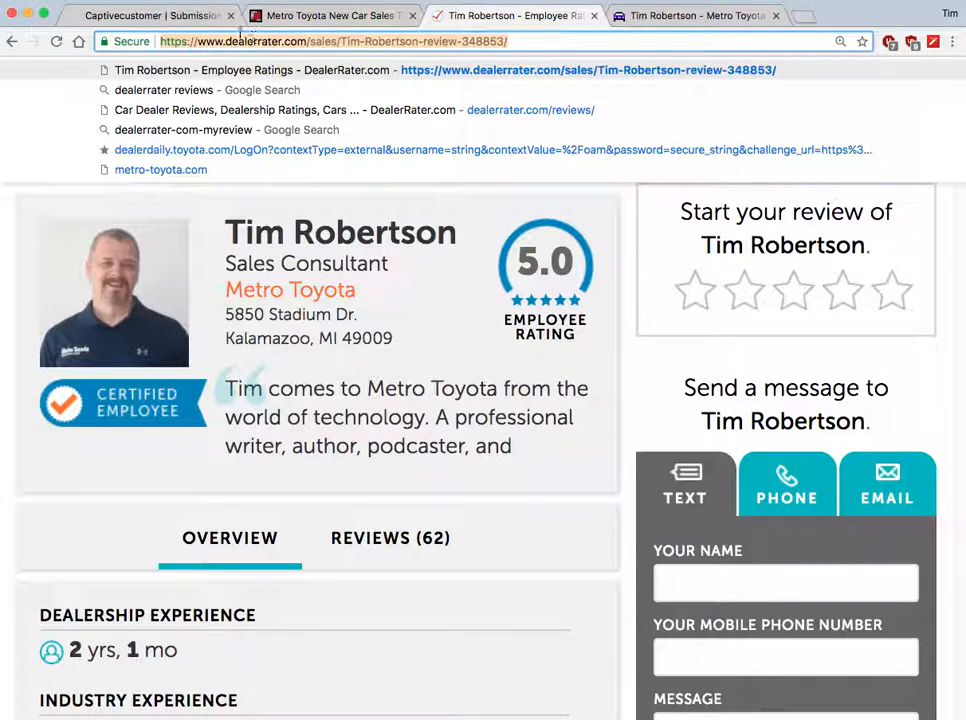
left_click(150, 15)
key("ctrl+v")
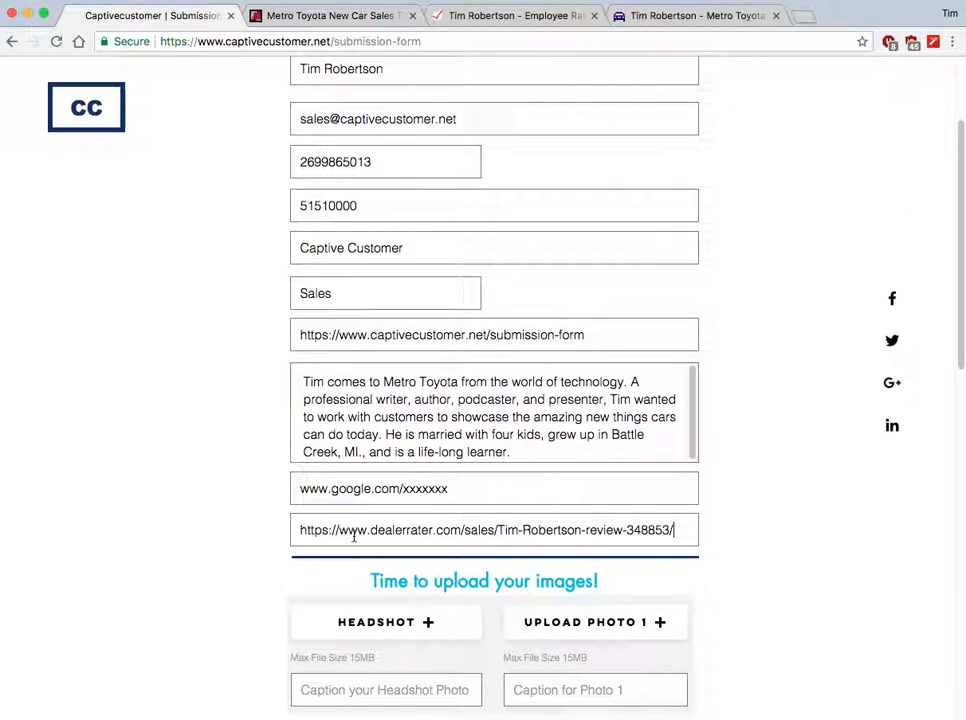
scroll(790, 437, "up", 3)
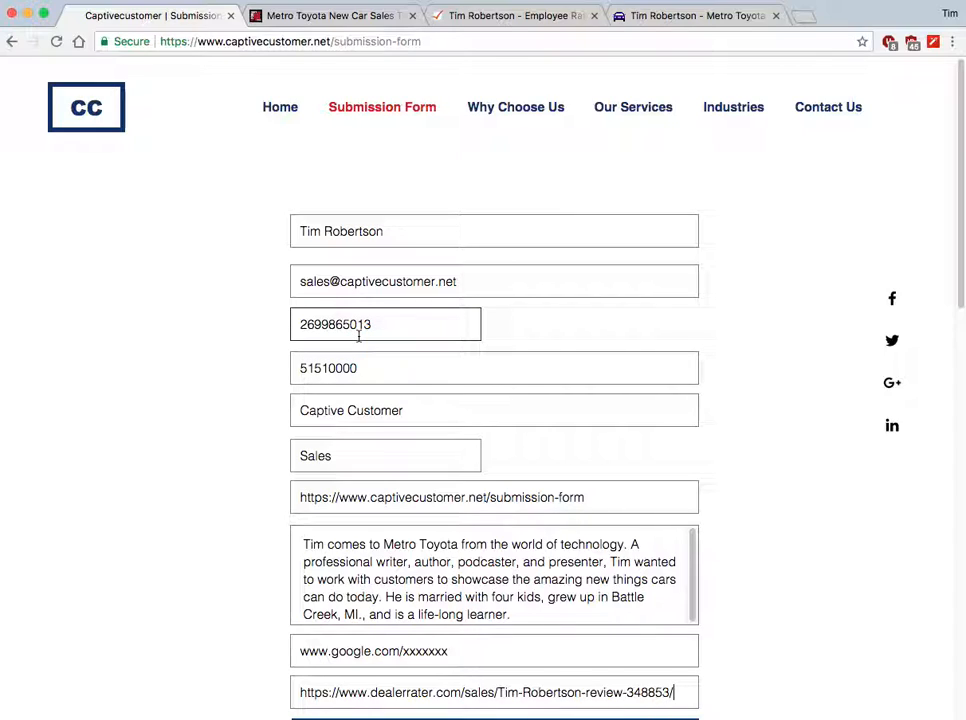
Append the street name and country to the business address, then click away from the fields.
left_click(358, 372)
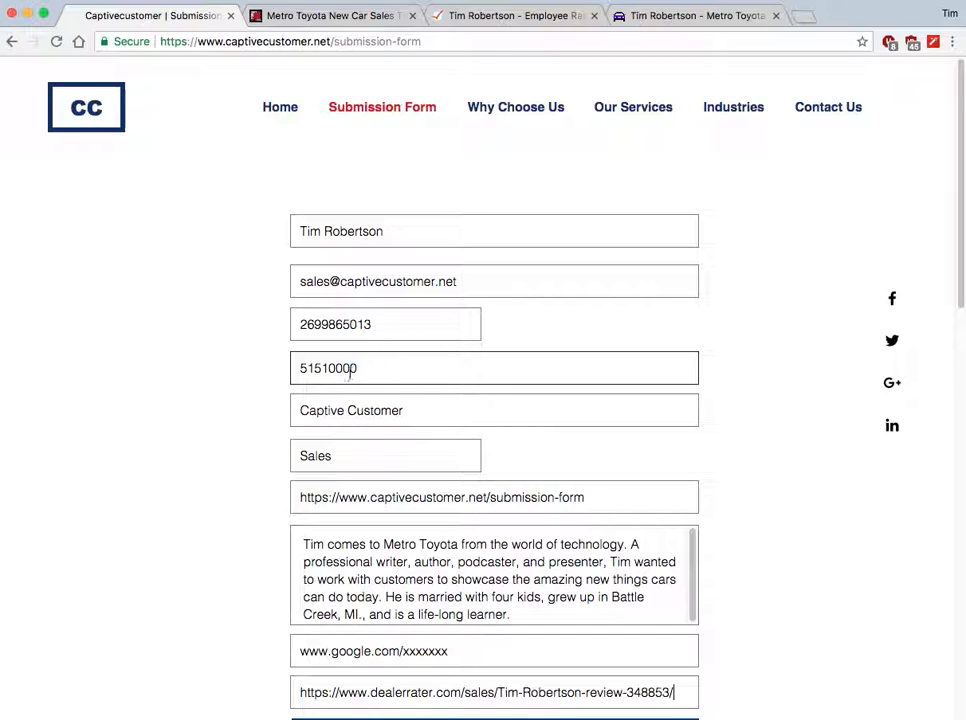
left_click(424, 369)
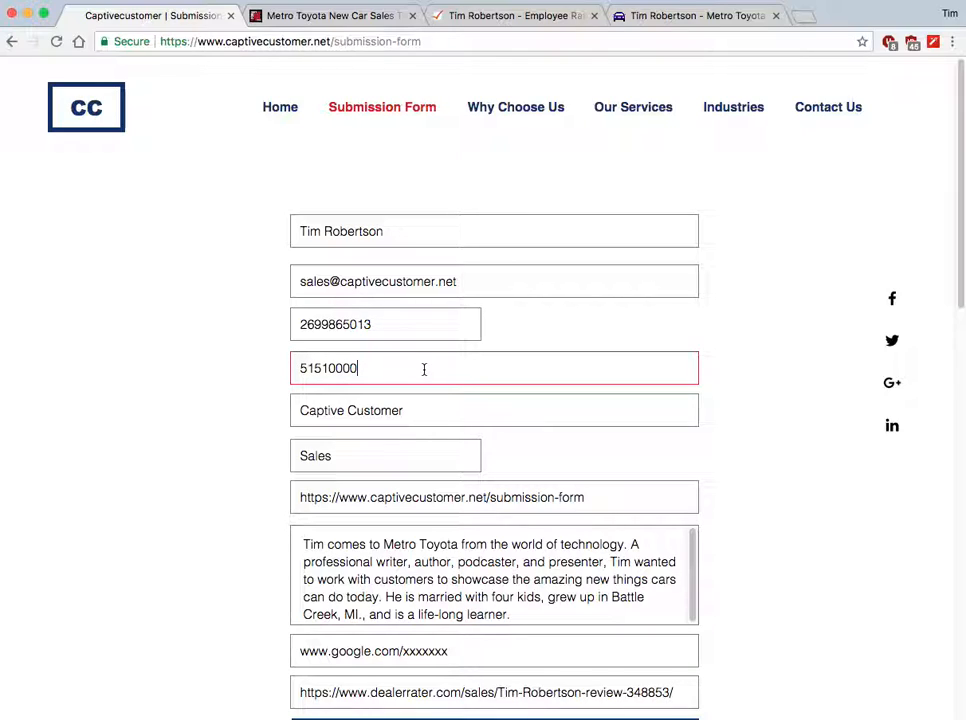
type("main st. USA")
left_click(438, 416)
left_click(409, 461)
left_click(761, 519)
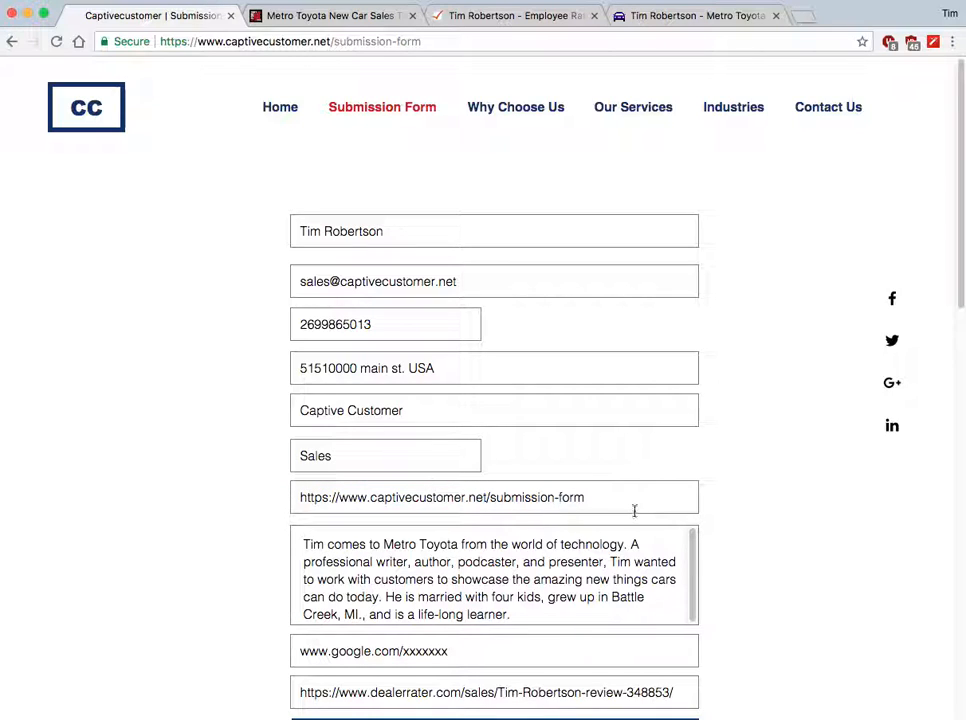
scroll(690, 550, "down", 1)
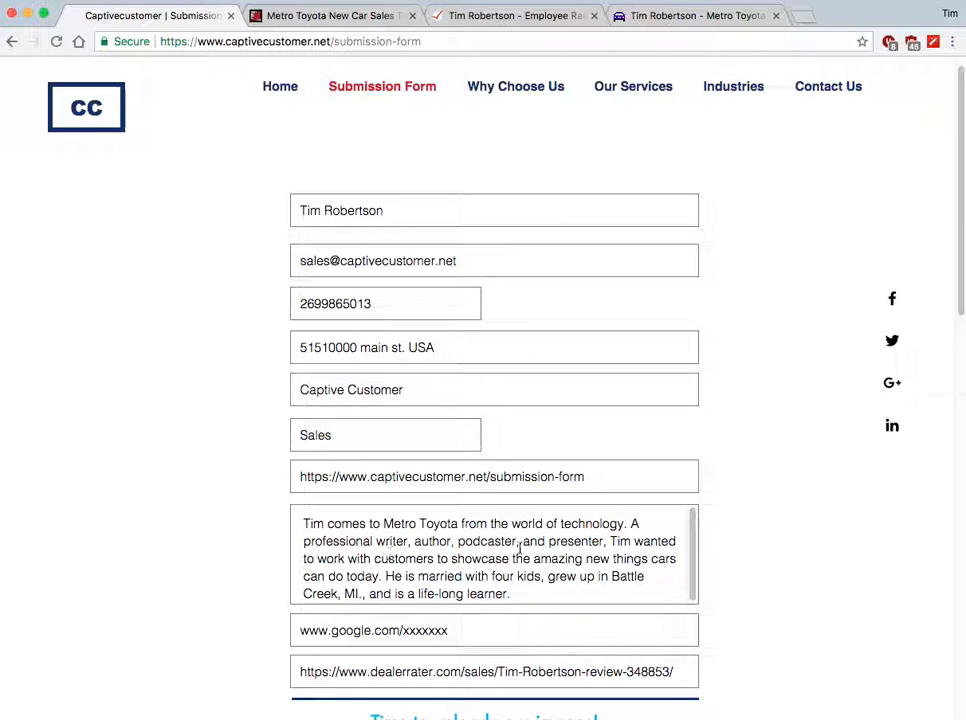
Scroll to the 'Time to upload your images!' section and switch to the Finder photo folder.
scroll(680, 592, "down", 2)
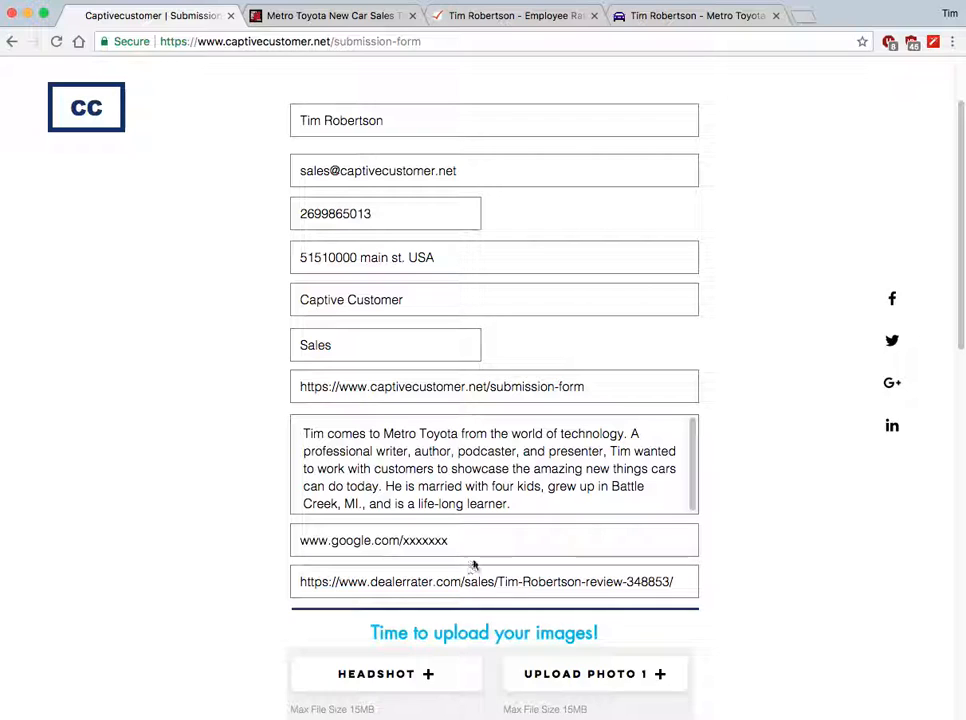
scroll(778, 548, "down", 3)
scroll(778, 546, "down", 5)
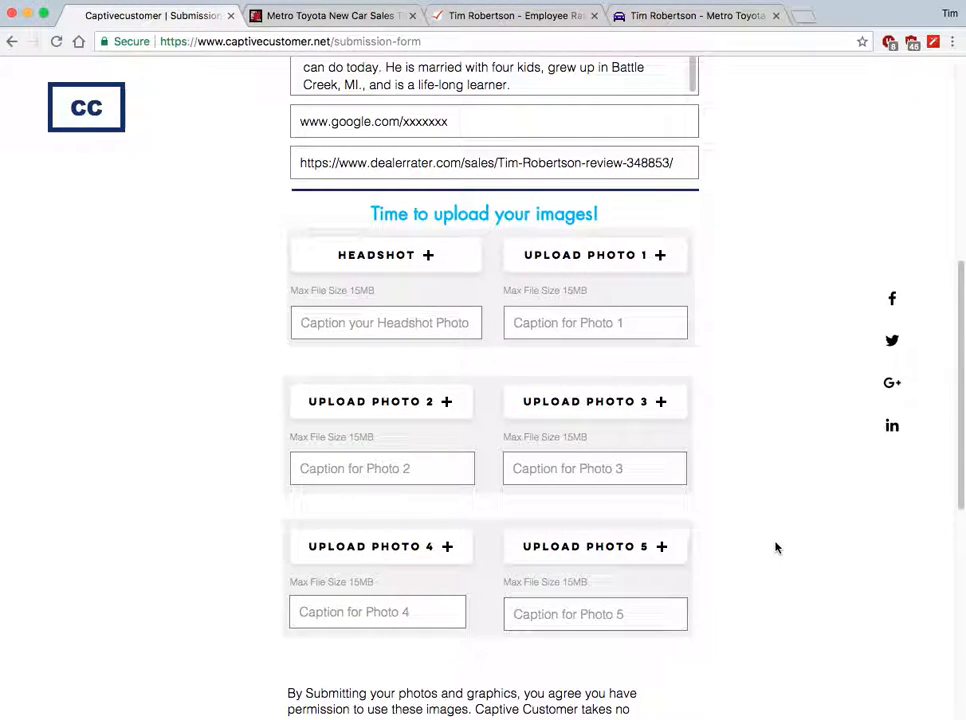
scroll(692, 463, "up", 1)
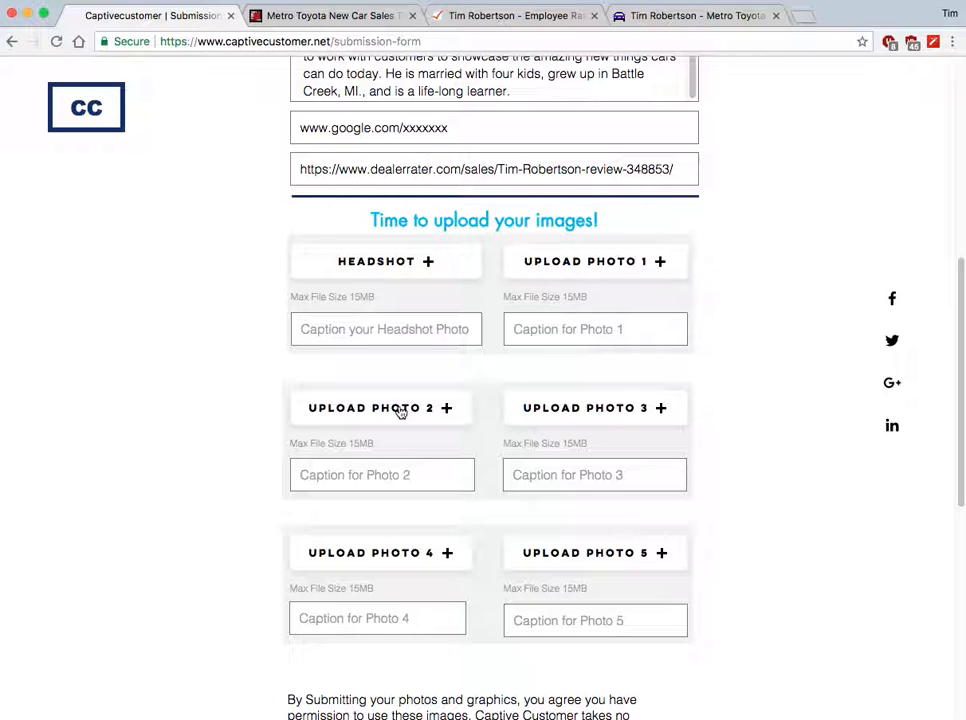
key("super+Tab")
key("super+Tab")
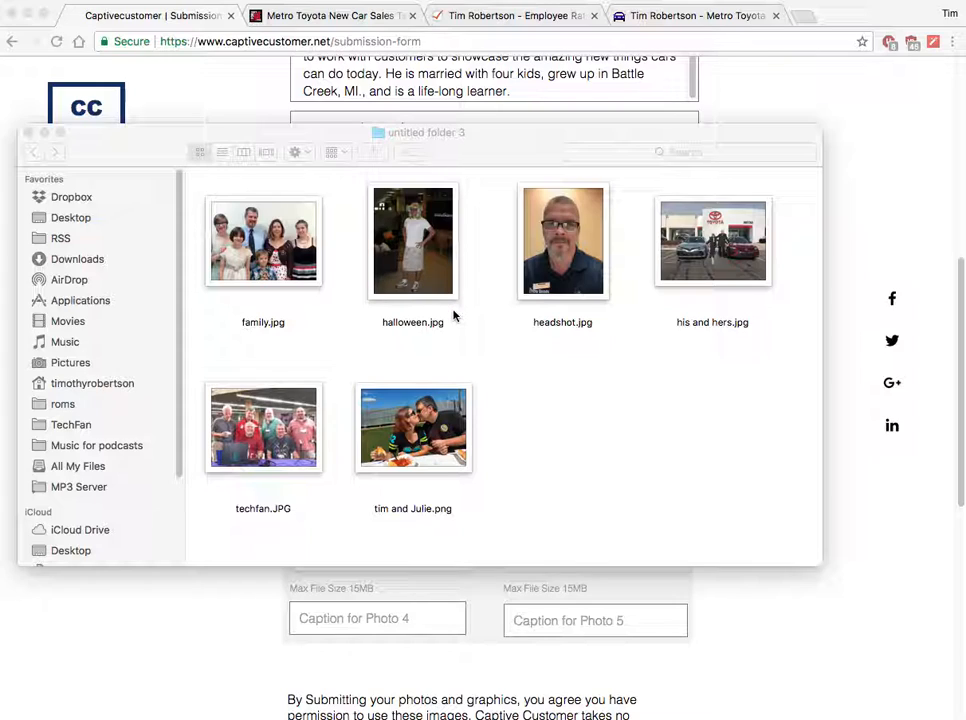
left_click(717, 244)
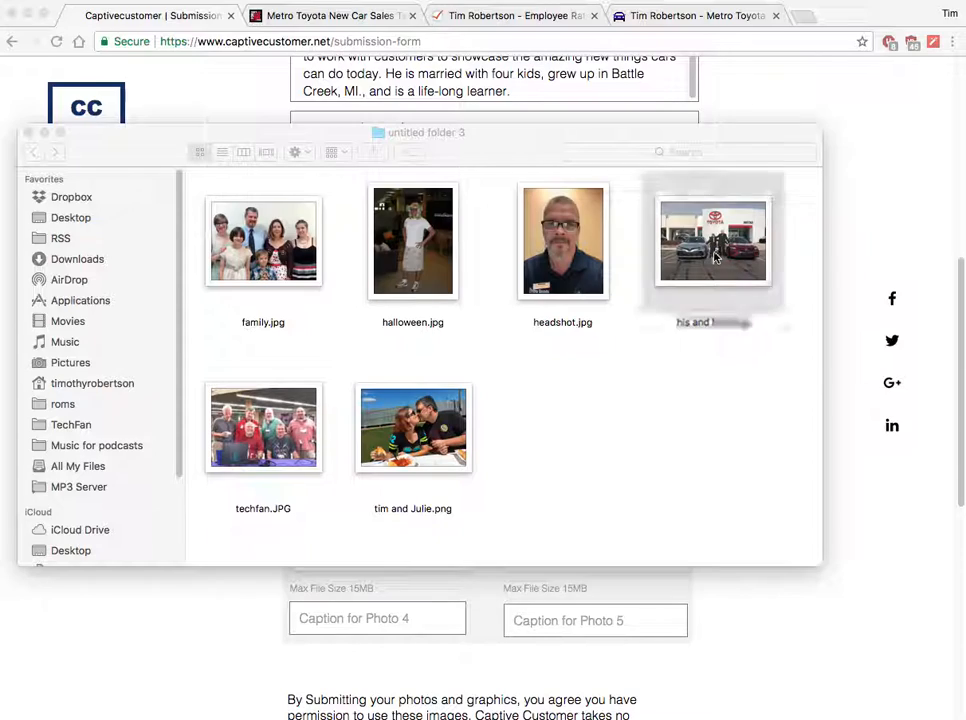
key("space")
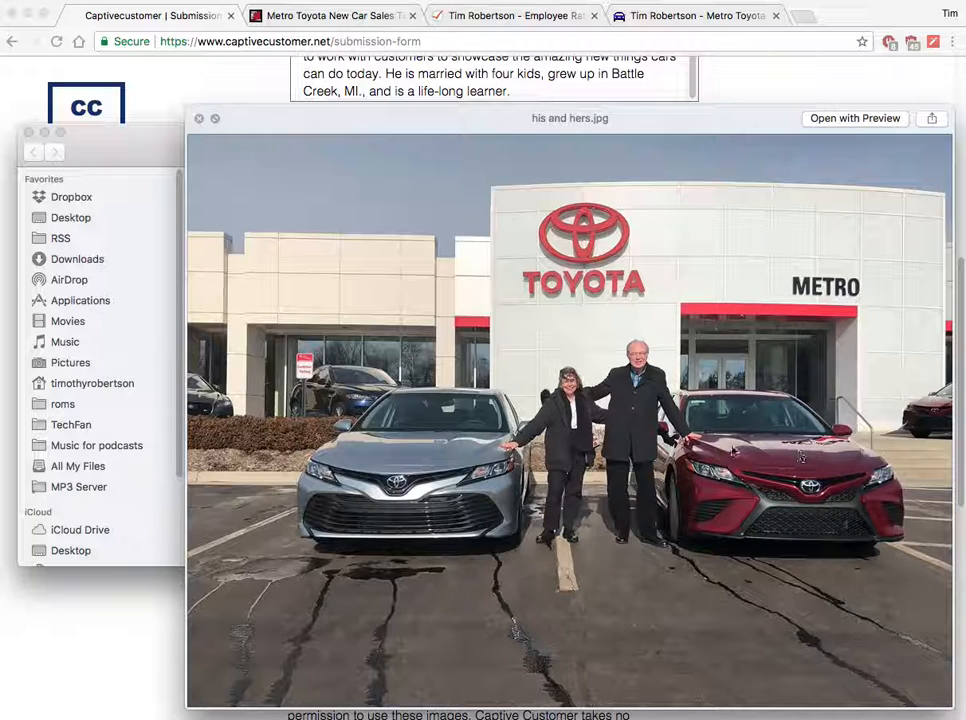
left_click(200, 121)
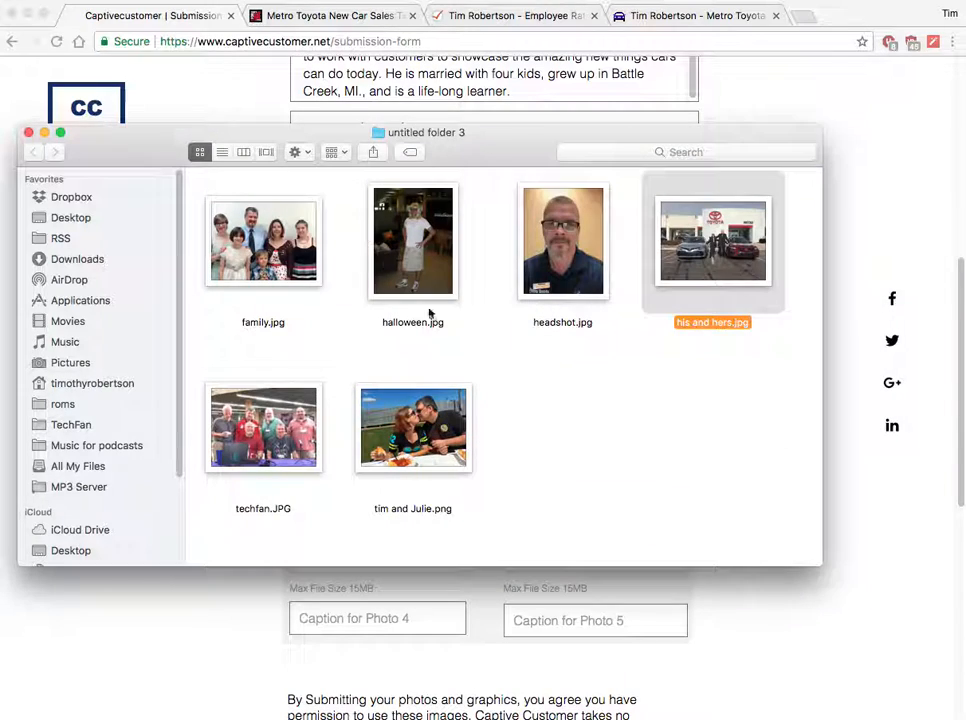
left_click(595, 405)
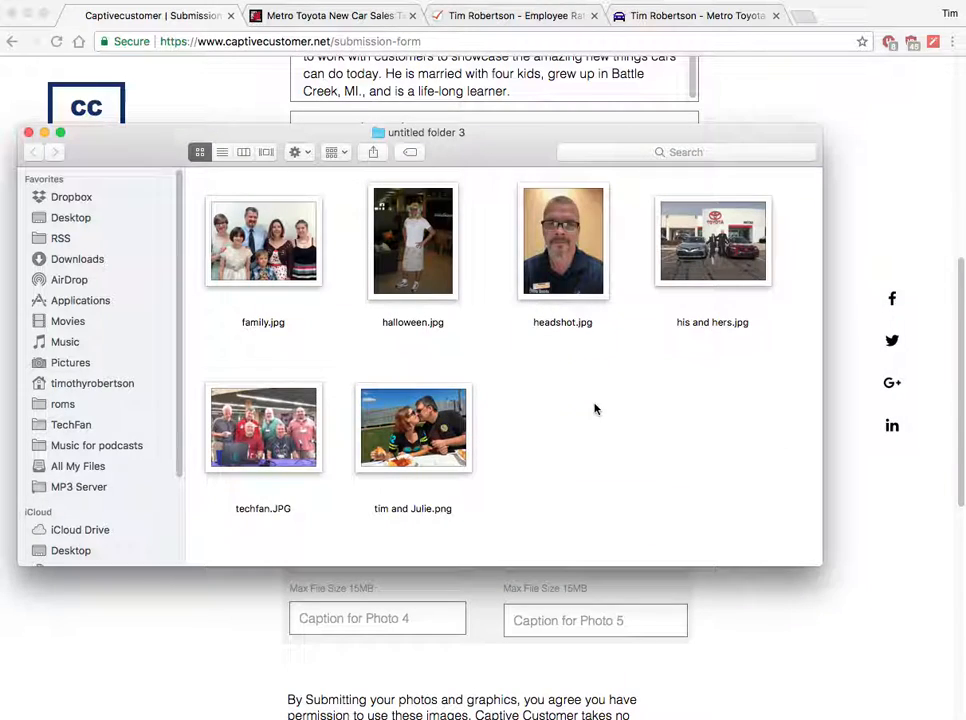
left_click(296, 449)
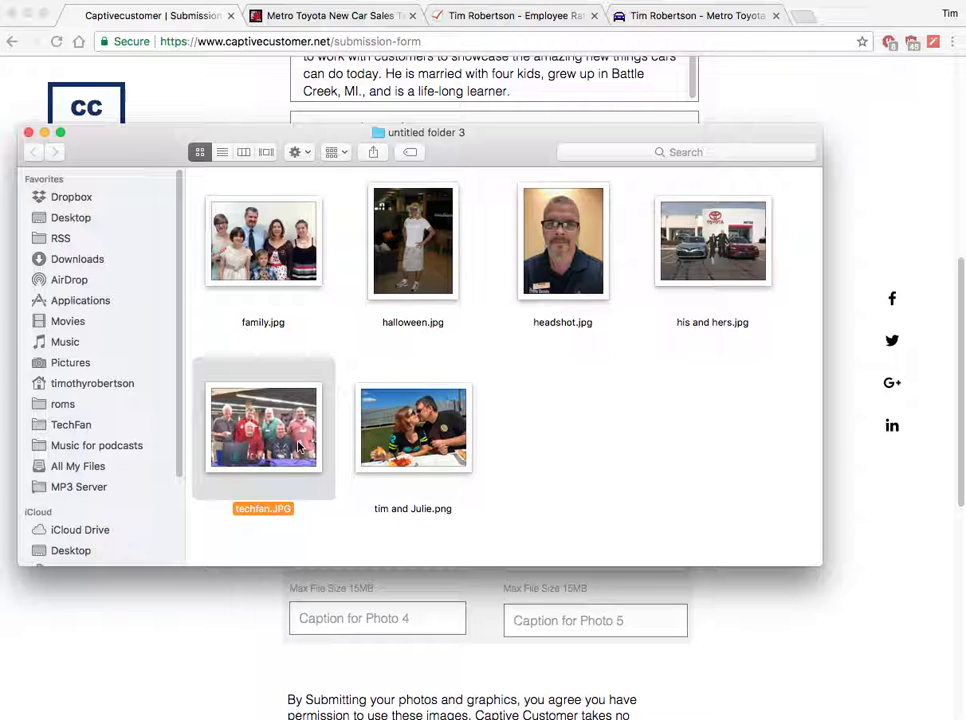
key("space")
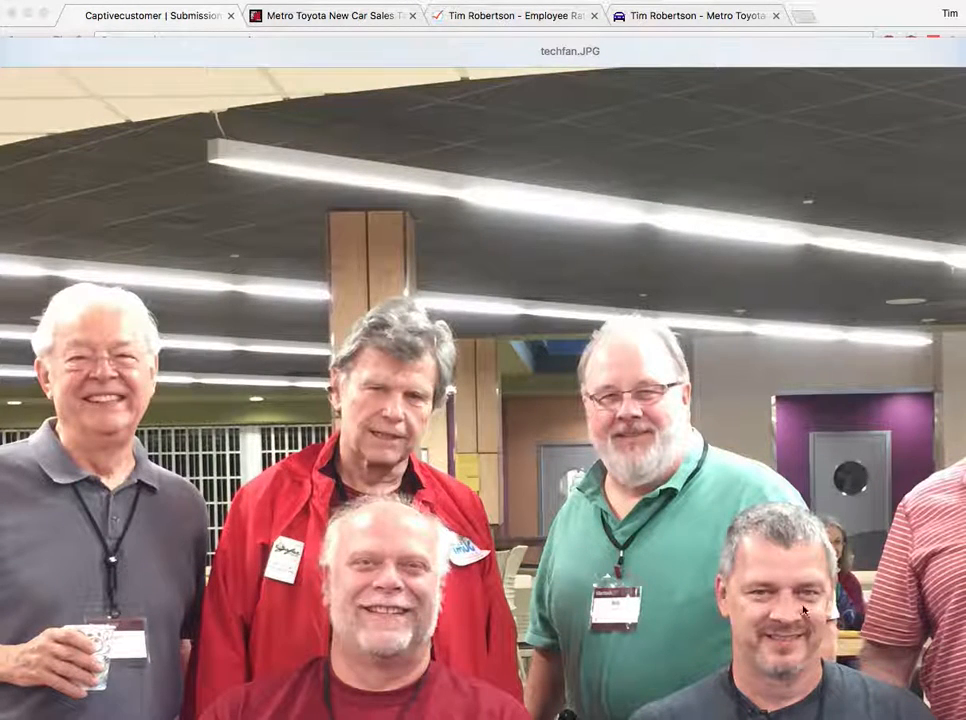
key("space")
key("Right")
key("space")
key("space")
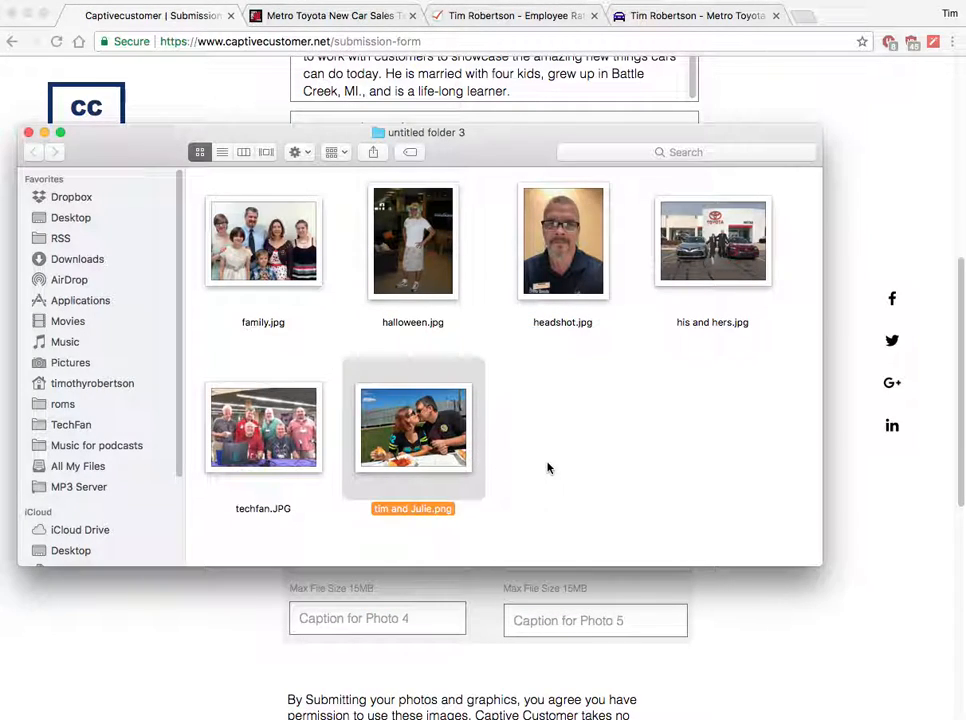
left_click(655, 429)
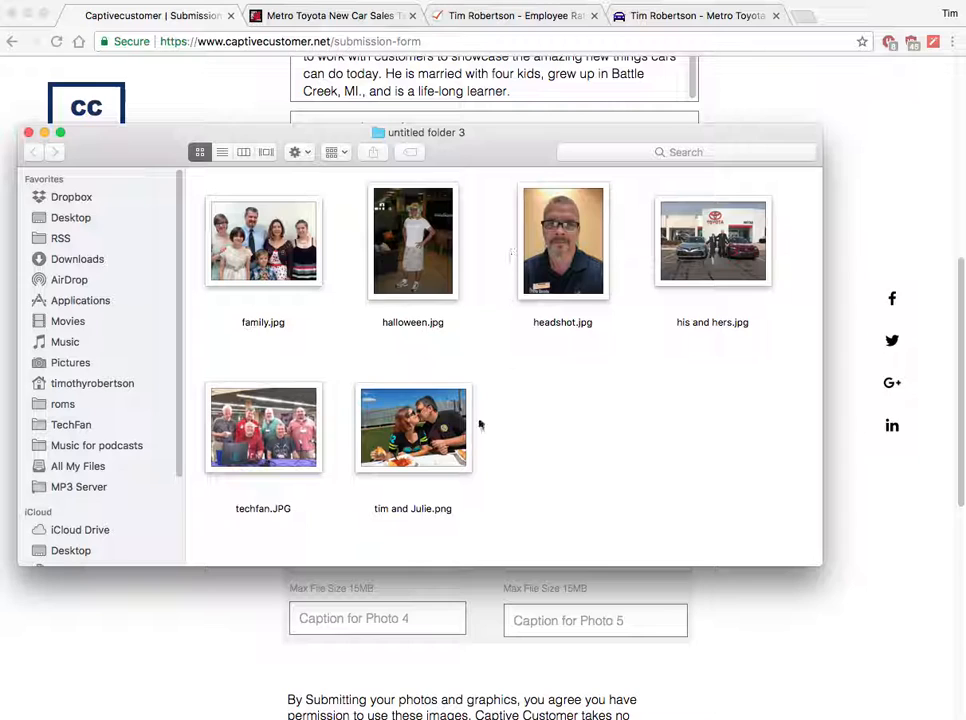
Upload headshot.jpg as the headshot and caption it with the salesperson's name.
left_click(29, 133)
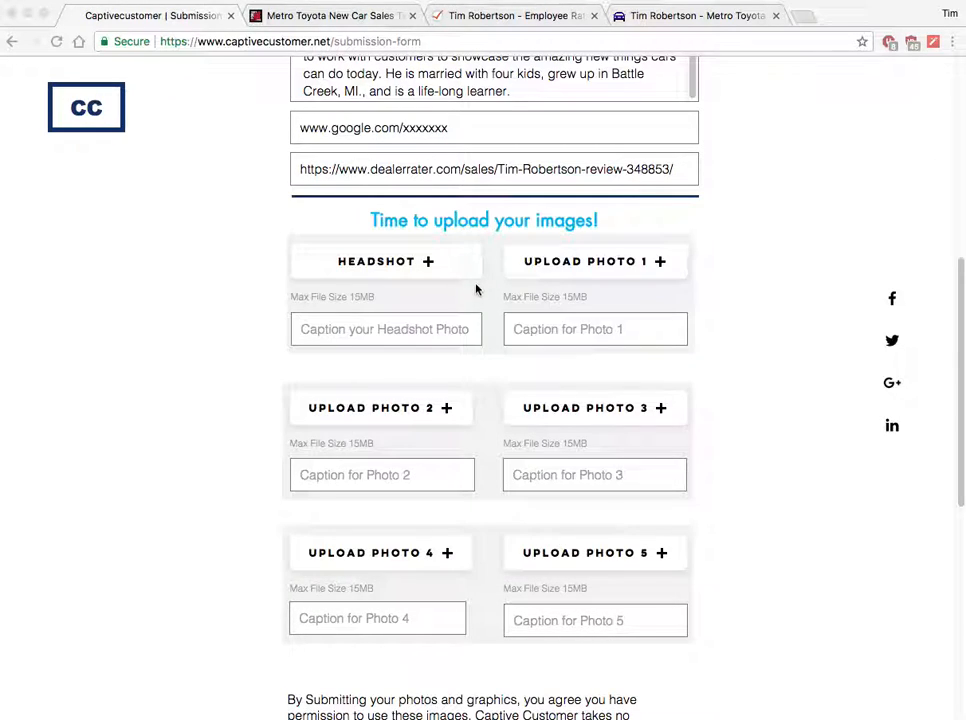
left_click(376, 262)
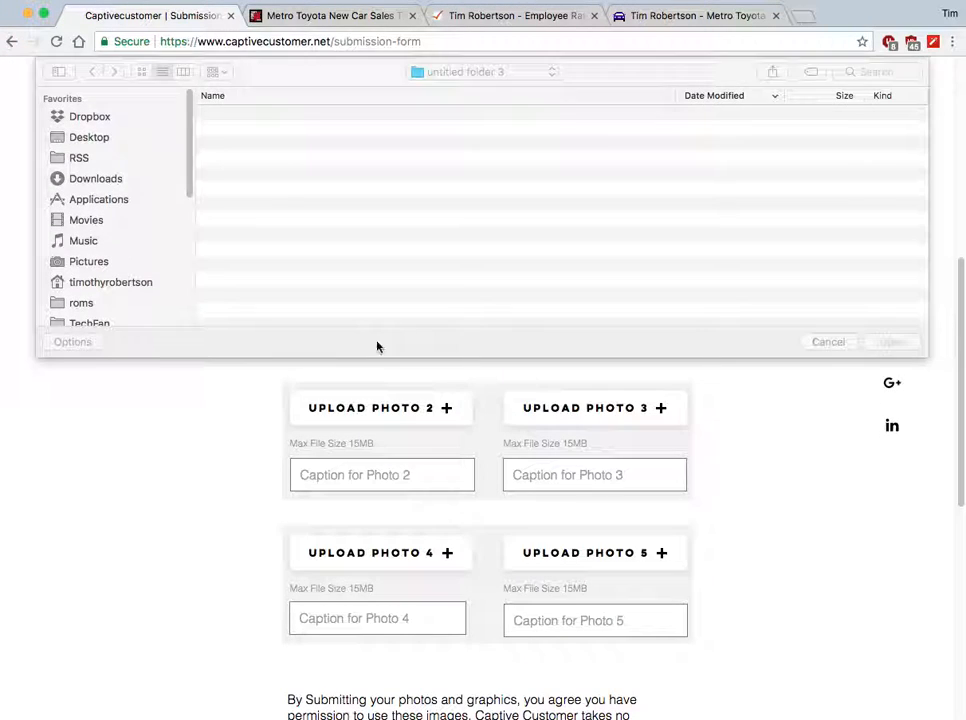
double_click(262, 160)
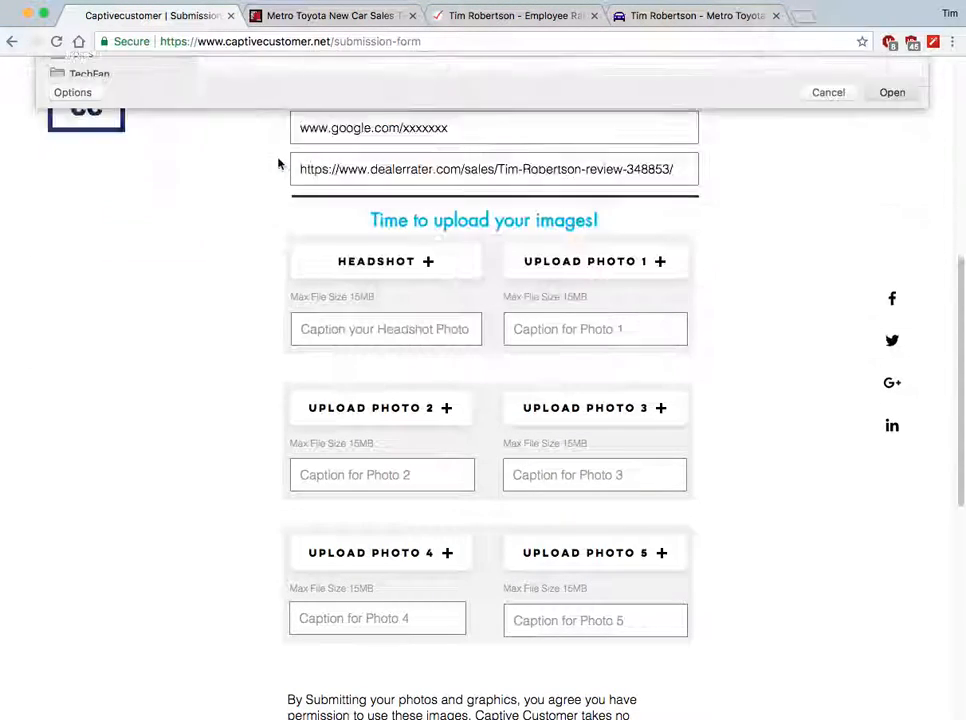
left_click(371, 324)
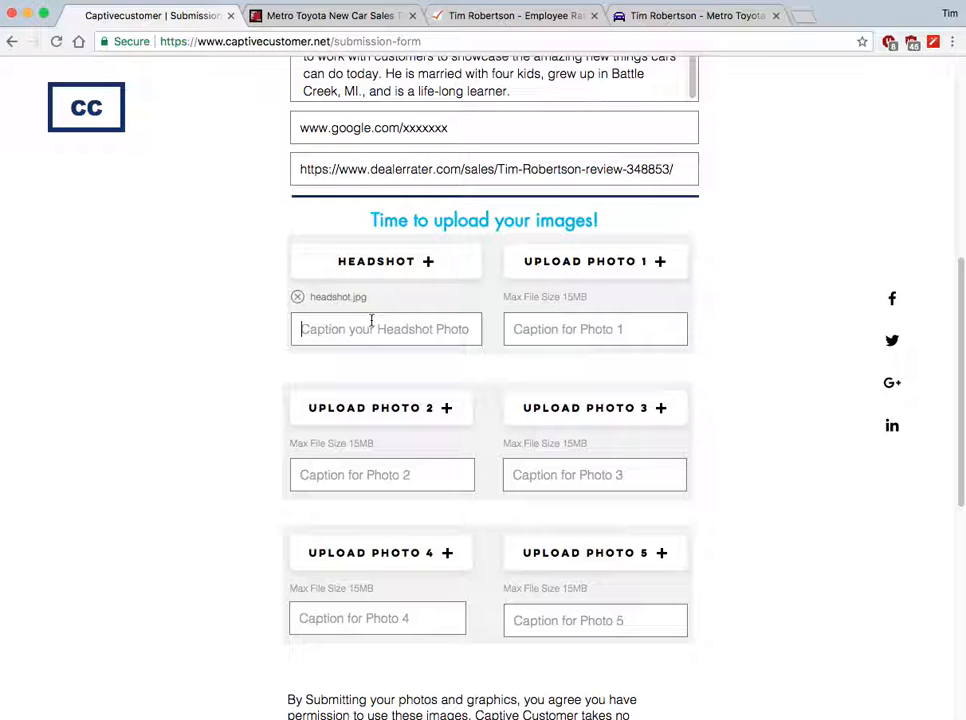
Upload 'tim and Julie.png' as Photo 1, captioned about marrying his best friend.
left_click(582, 270)
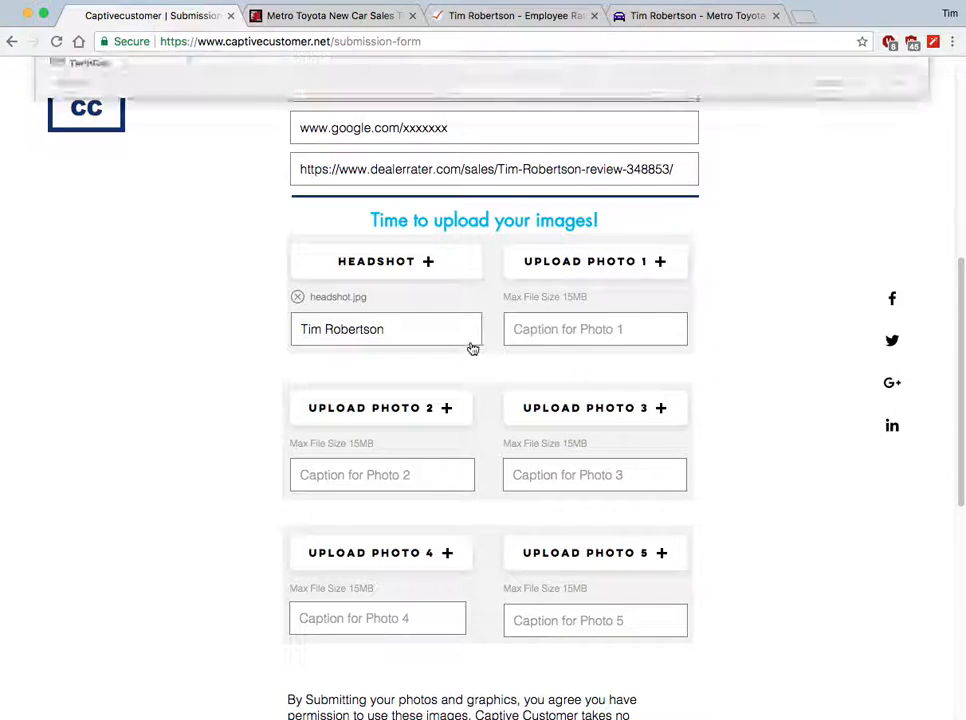
double_click(298, 118)
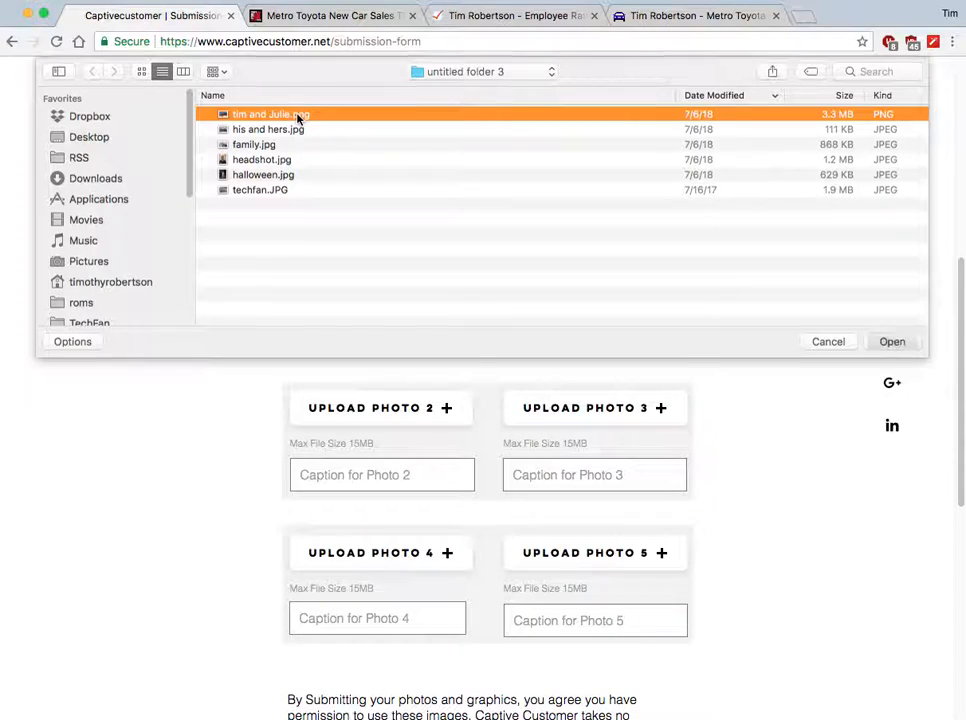
left_click(595, 328)
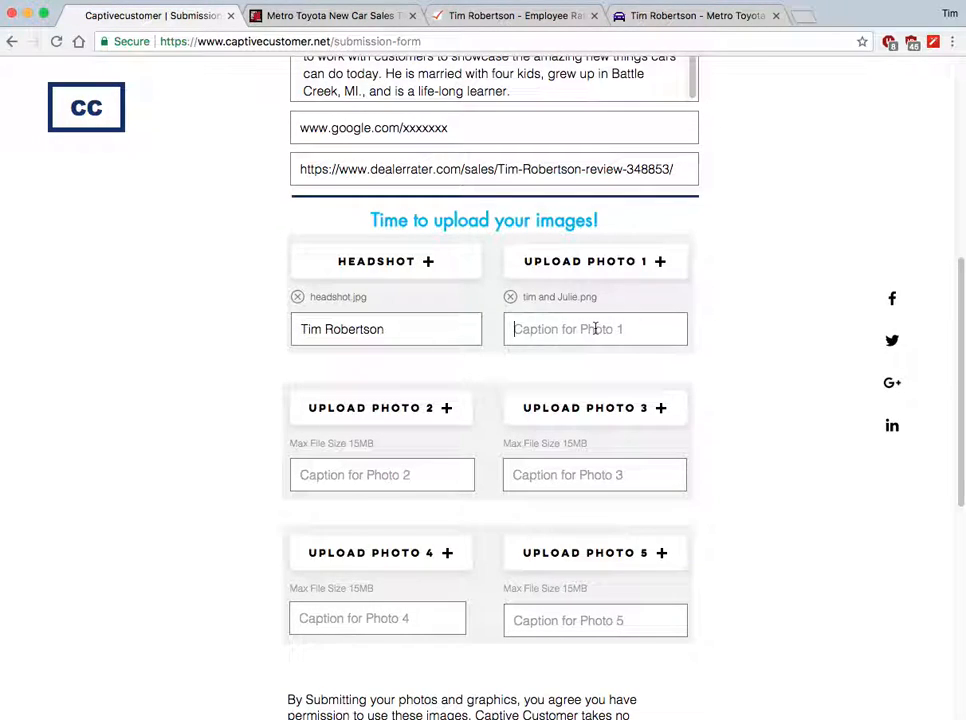
type("I married ")
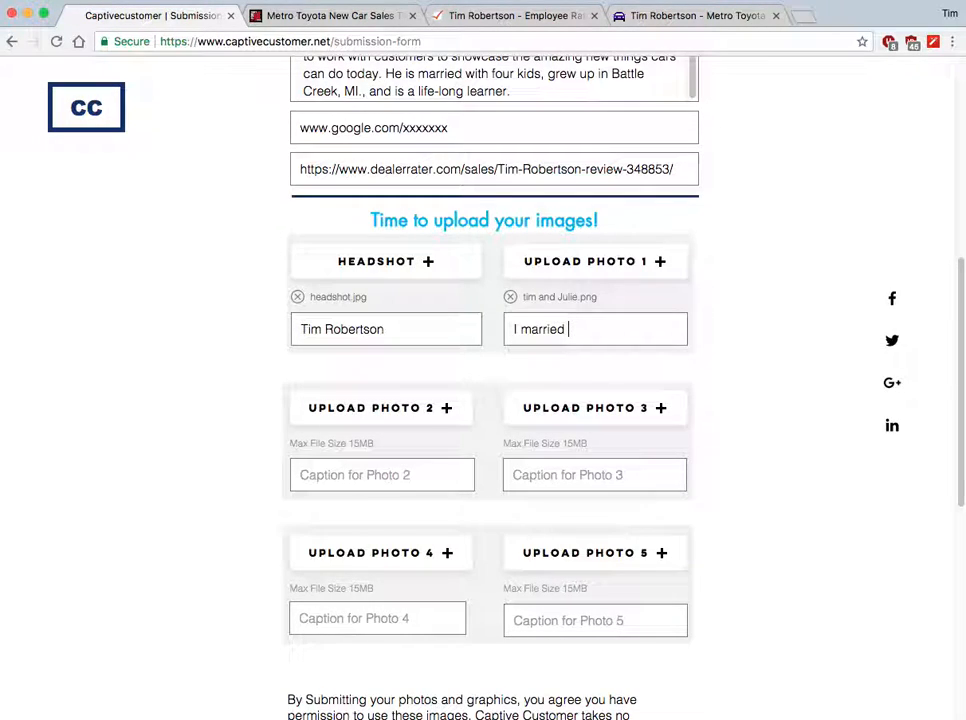
type("my best friend Julie!")
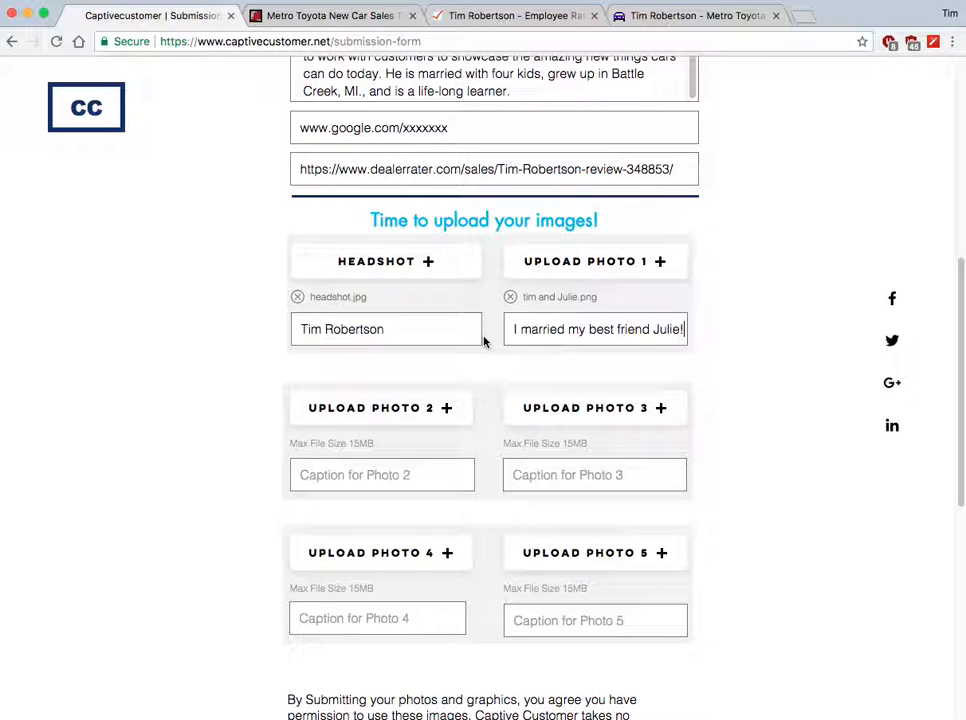
Attach 'his and hers.jpg' as Photo 2, captioned about a couple's His & Her 2018 Camrys.
left_click(410, 408)
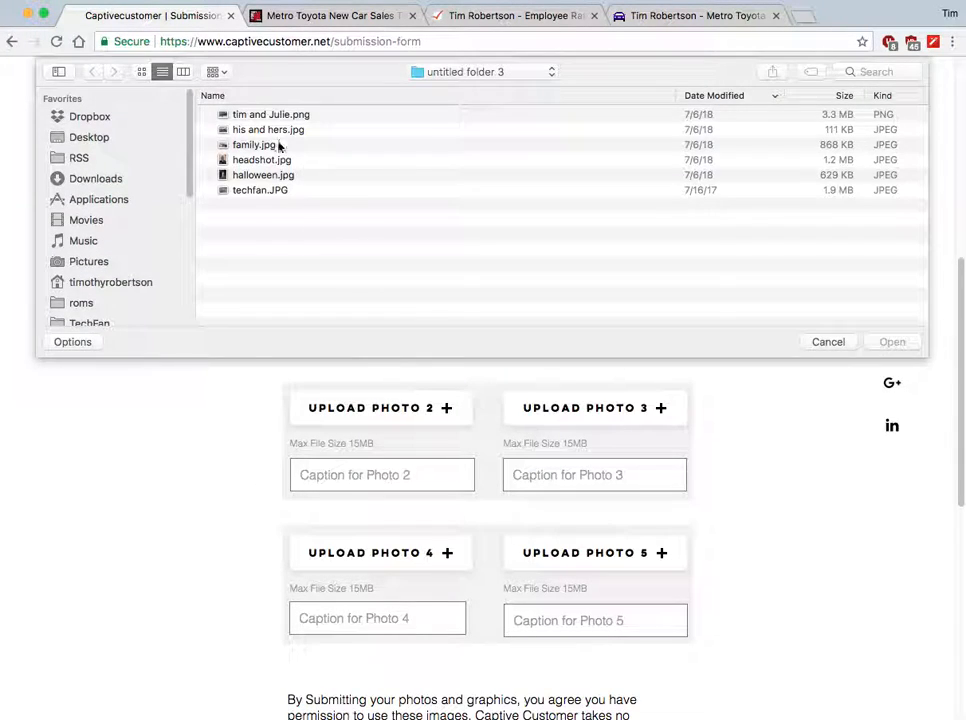
double_click(276, 130)
left_click(372, 474)
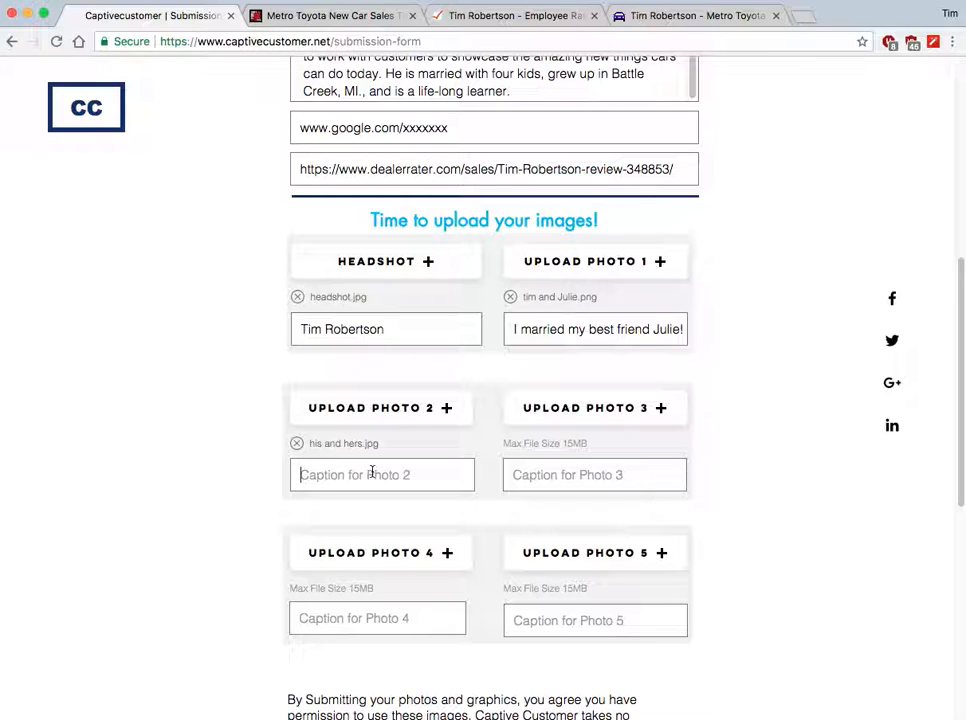
type("I ma")
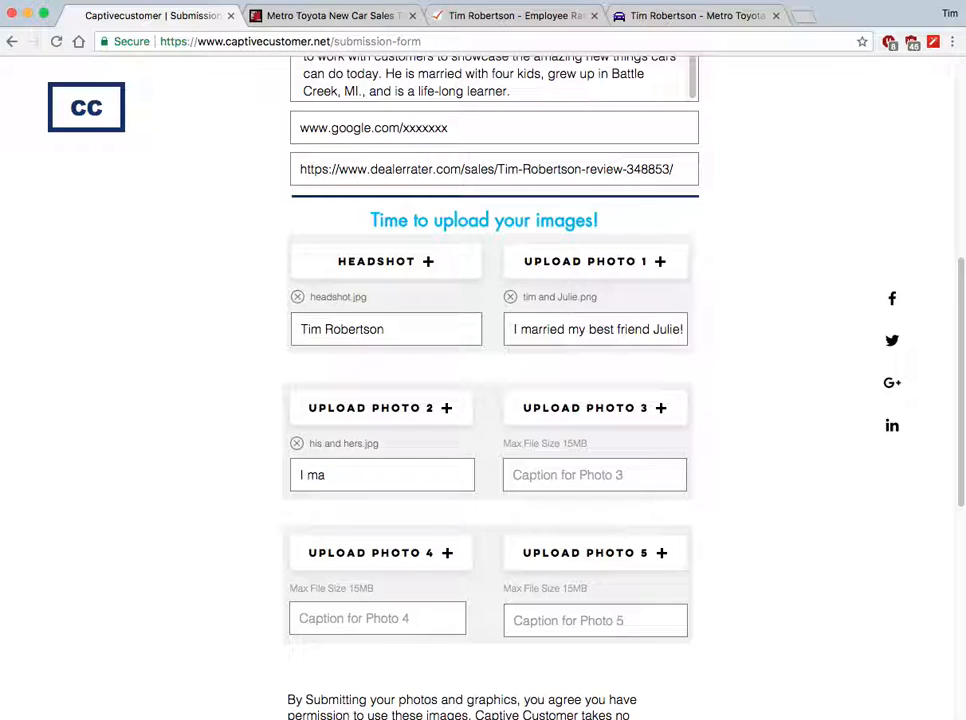
type("d this couple get into a His")
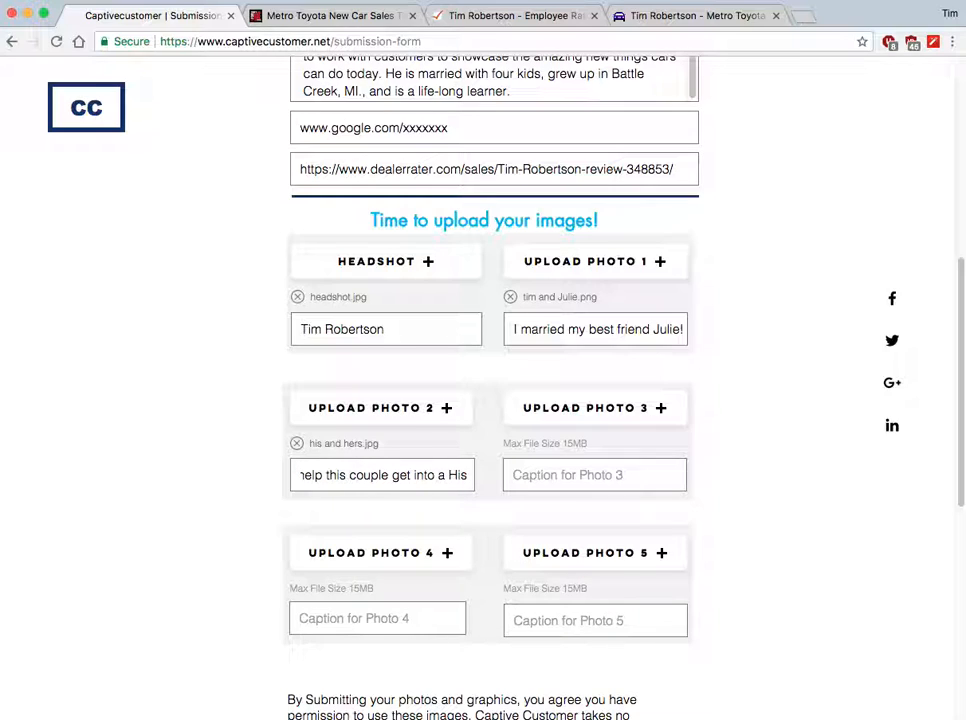
type(" & Her new")
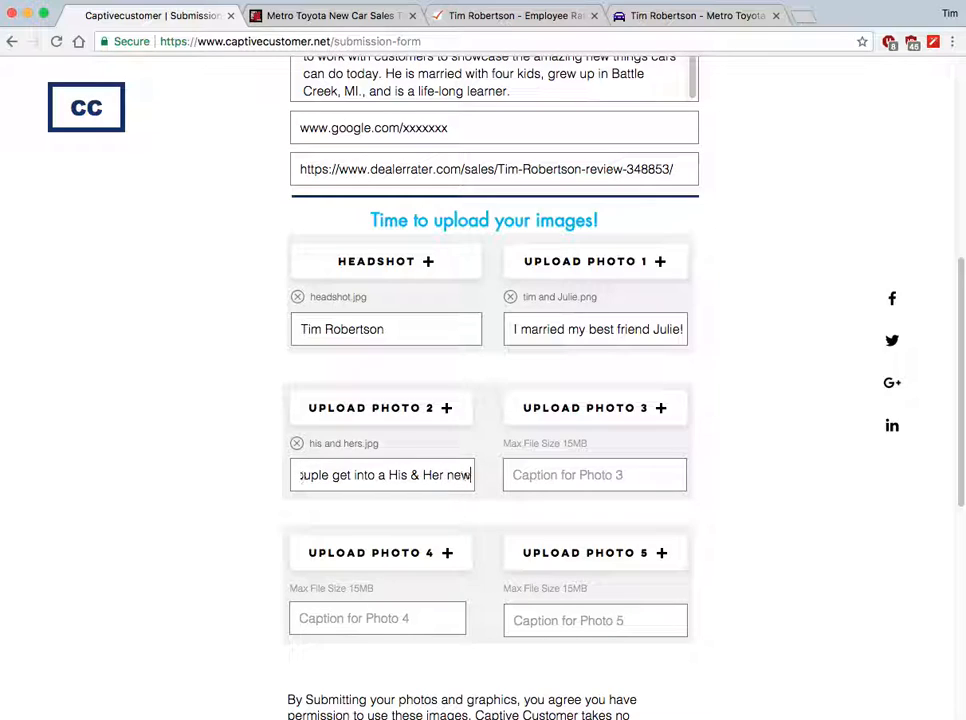
type(" 2018 Camry's!")
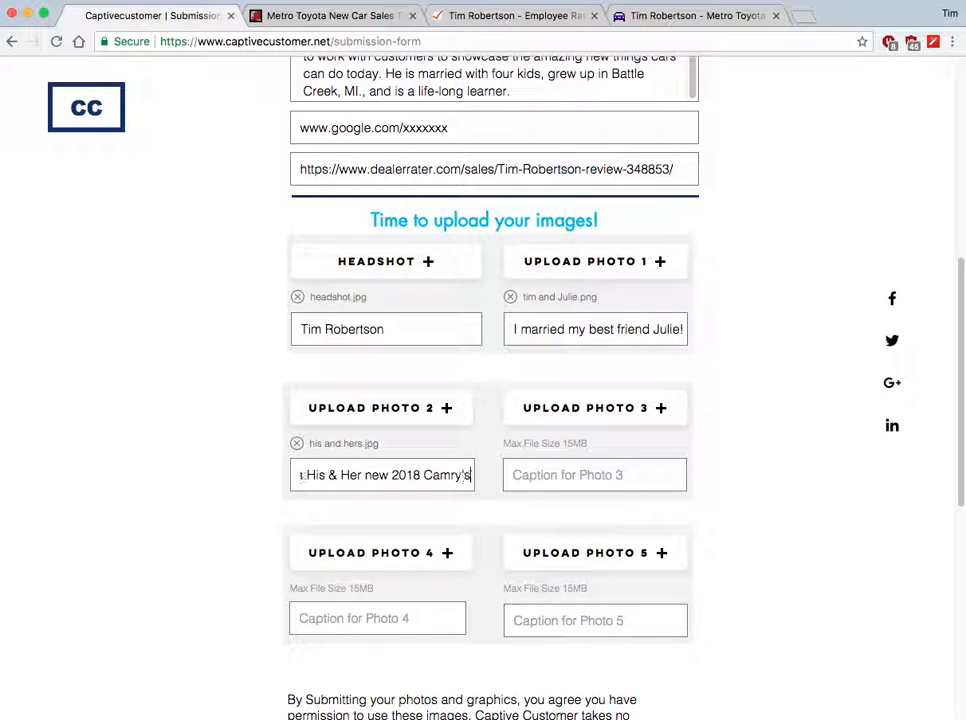
Attach family.jpg as Photo 3 with the caption 'I have four children'.
left_click(558, 407)
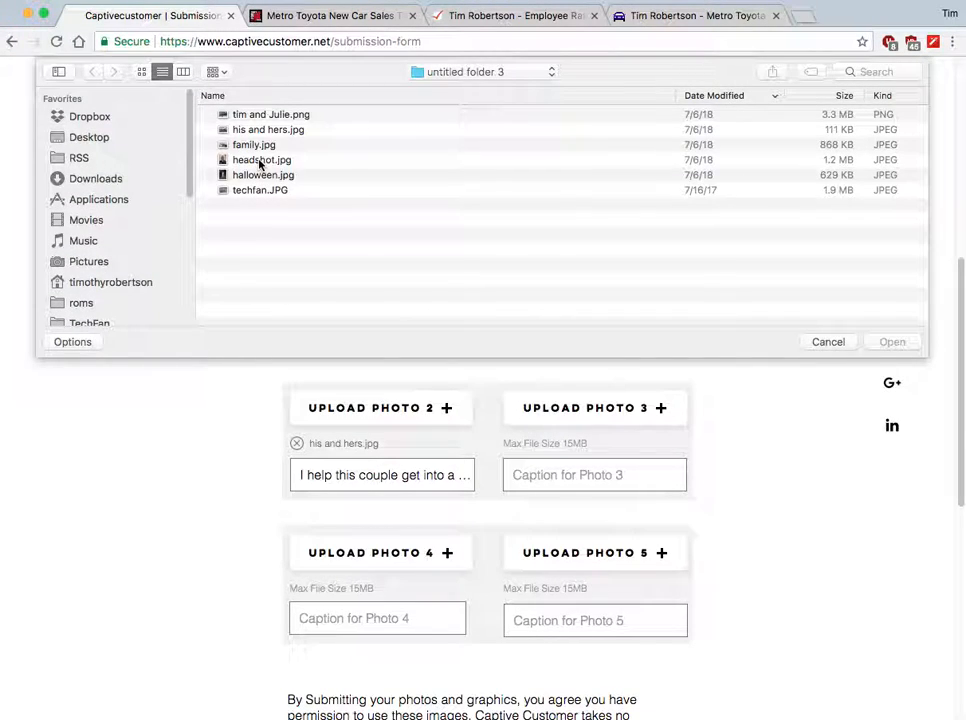
double_click(255, 145)
left_click(567, 479)
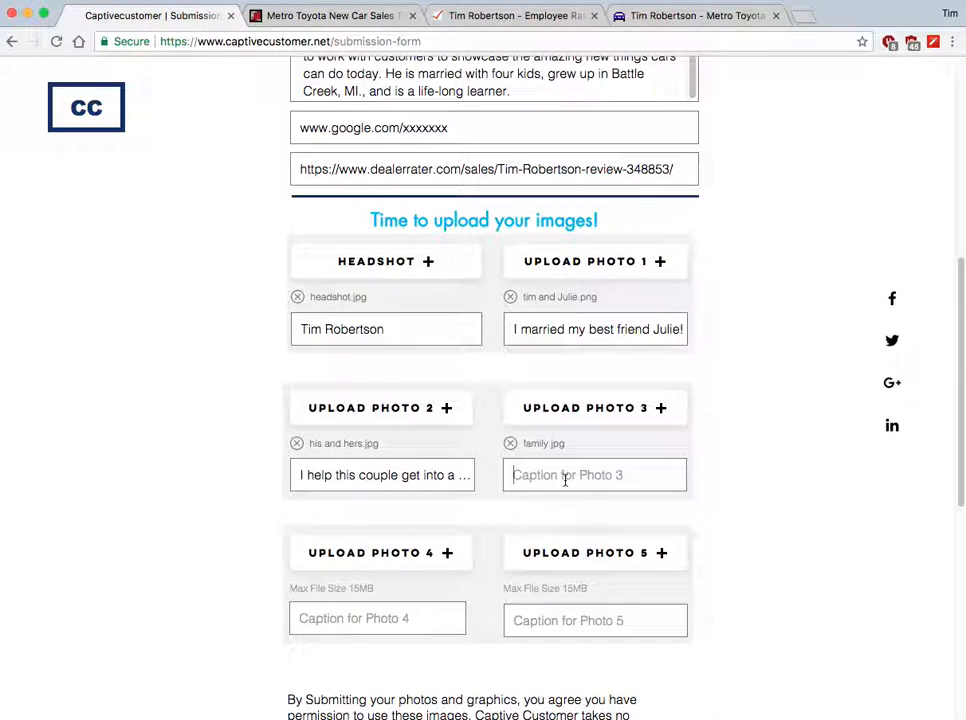
type("I have")
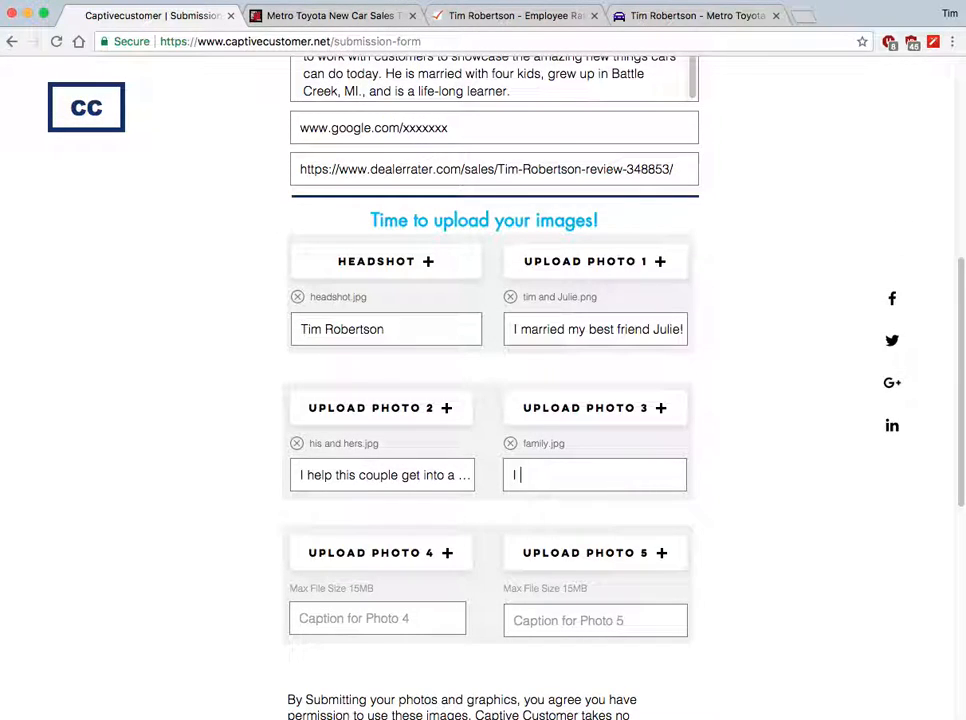
type("ur children")
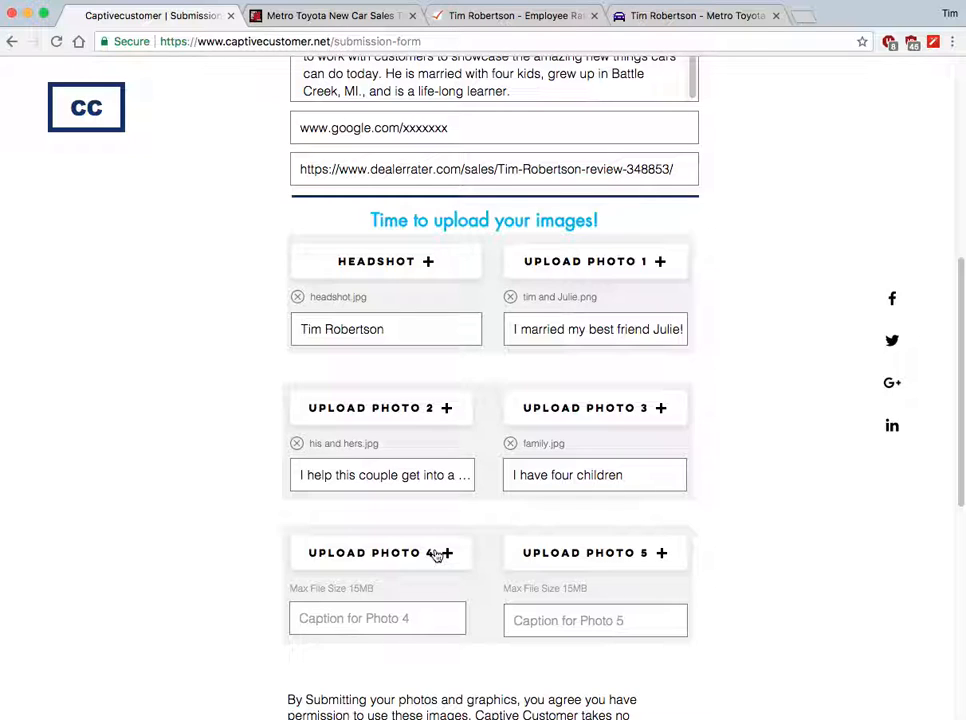
Attach halloween.jpg as Photo 4, captioned about dressing as a woman for Halloween.
left_click(438, 555)
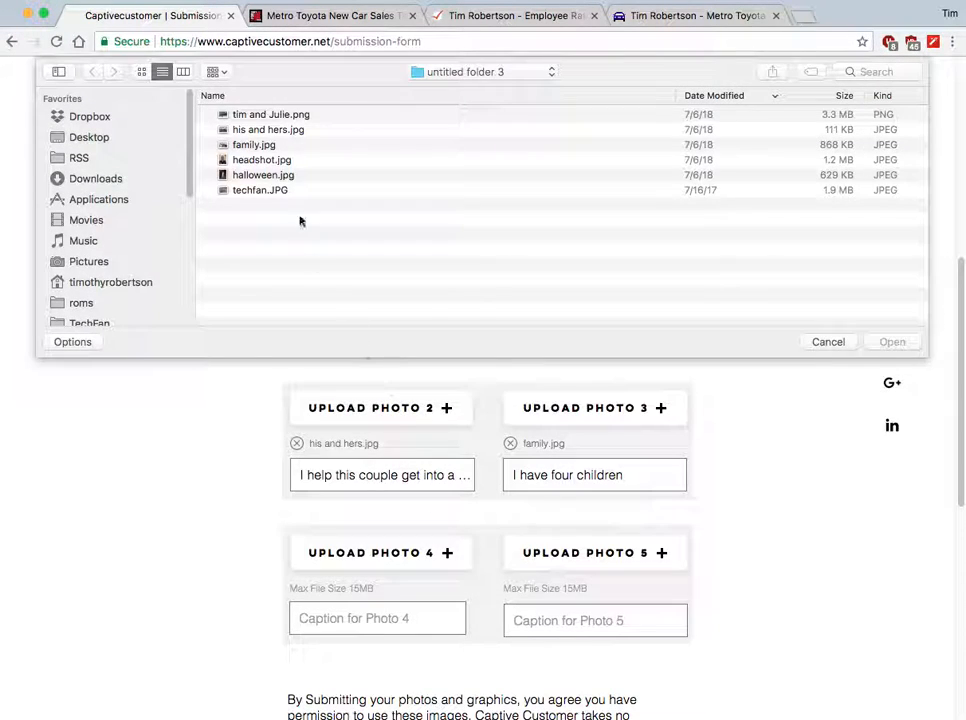
double_click(290, 175)
left_click(375, 612)
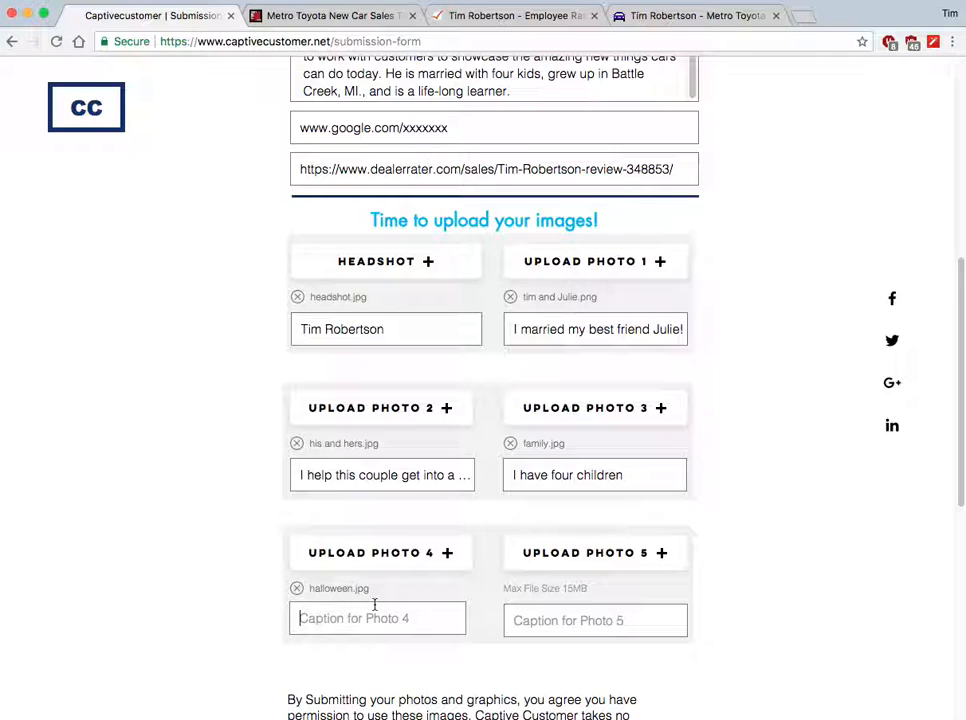
type("Yes, ")
type("I dressed ")
type("as a woman fo")
type("r Ha")
type("lloween one")
type(" year!")
type(" Don't I lon")
type("k great in a")
type(" skirt!")
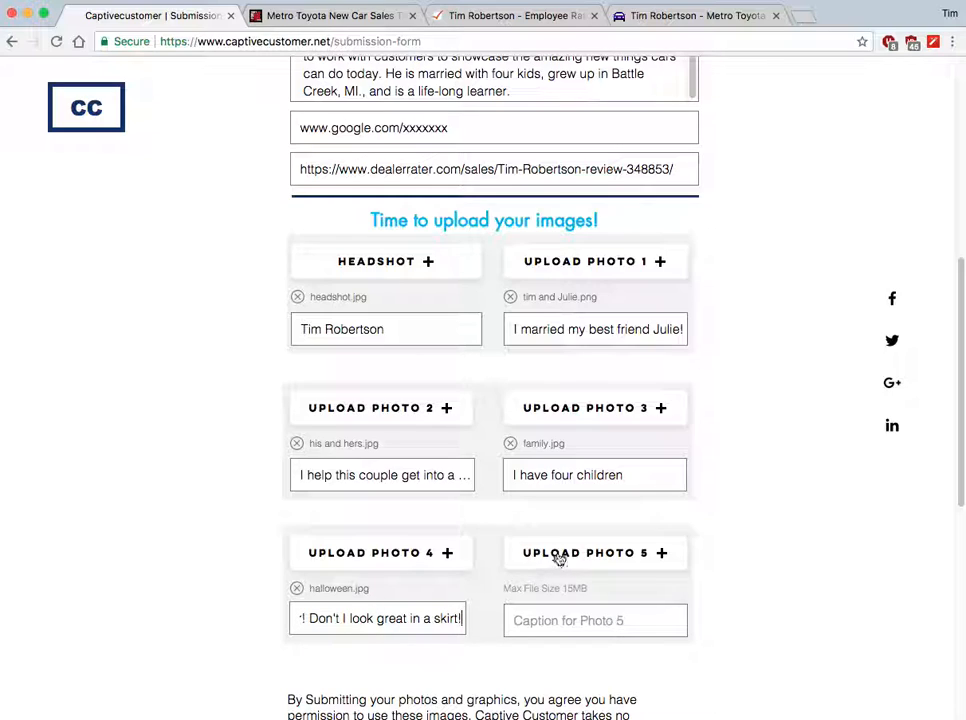
Attach techfan.JPG as Photo 5, captioned about his weekly internet radio show TechFan.
left_click(560, 556)
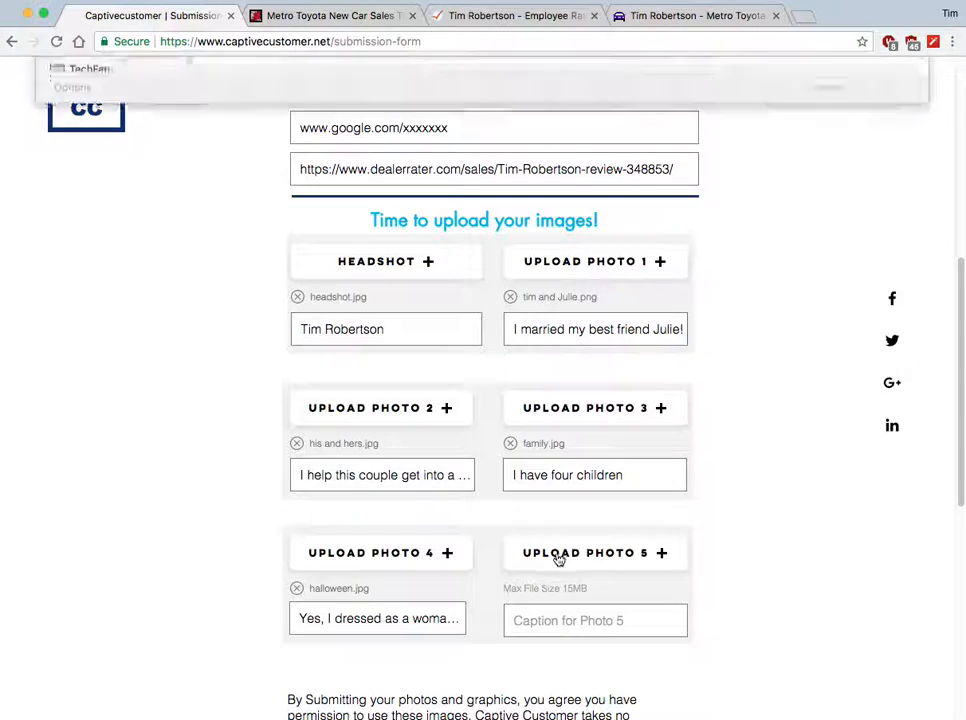
double_click(254, 192)
left_click(589, 614)
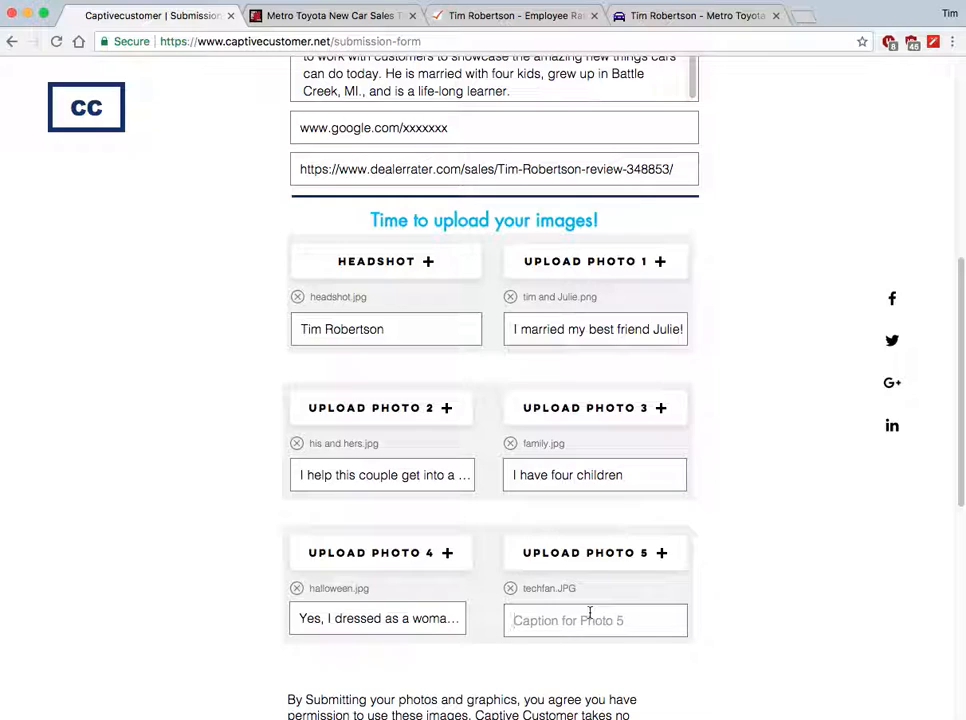
type("When I am not selling cars, I record a weekly internet radio show called TechFan!")
left_click(701, 572)
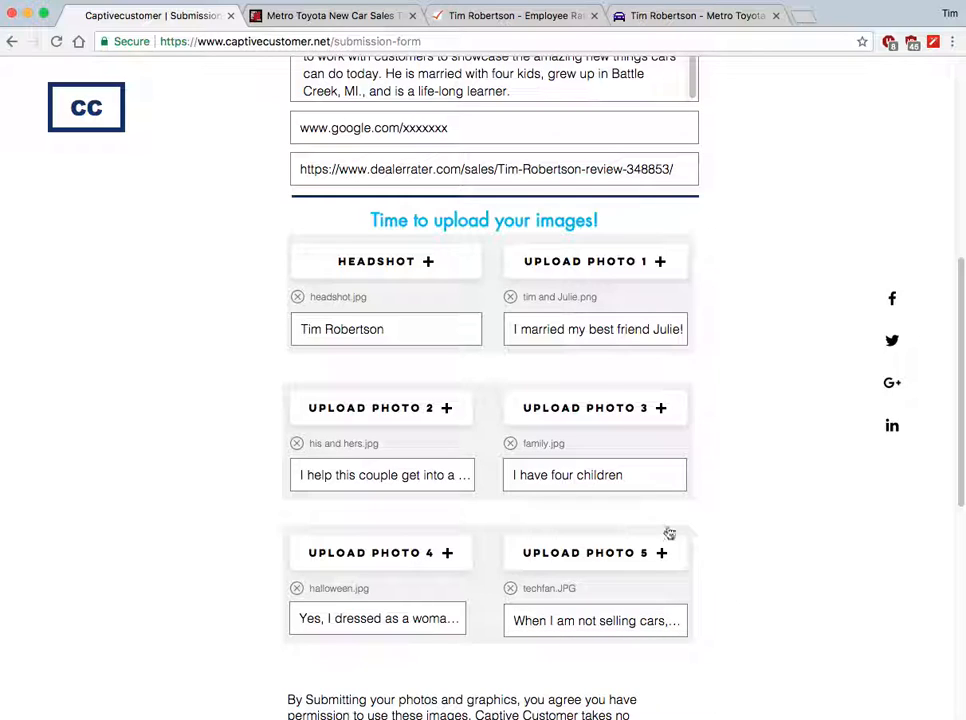
scroll(692, 358, "up", 5)
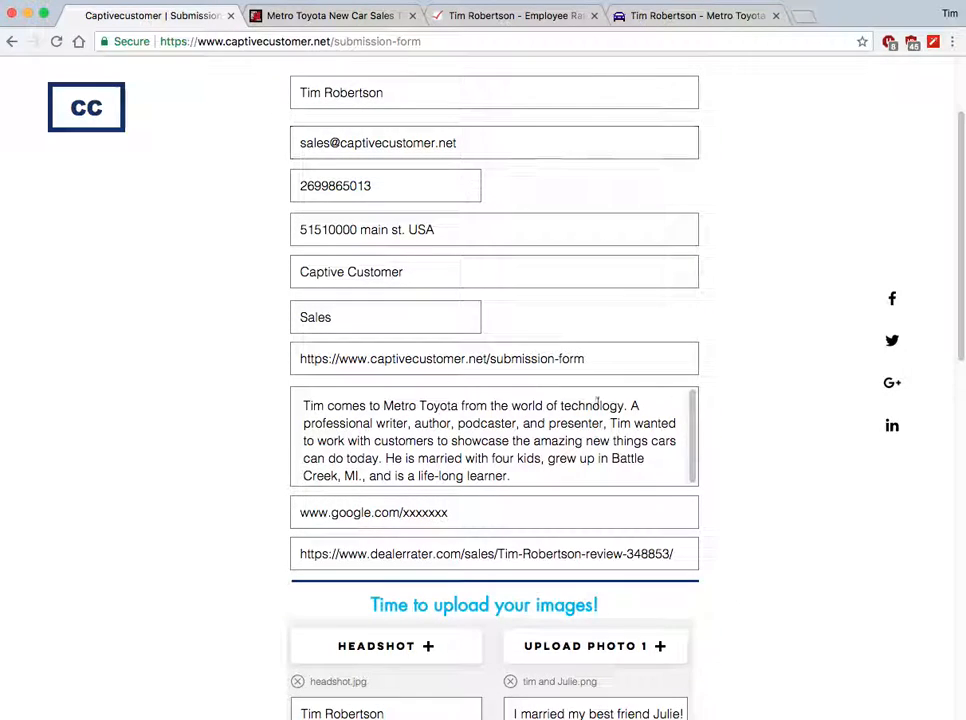
scroll(717, 450, "down", 7)
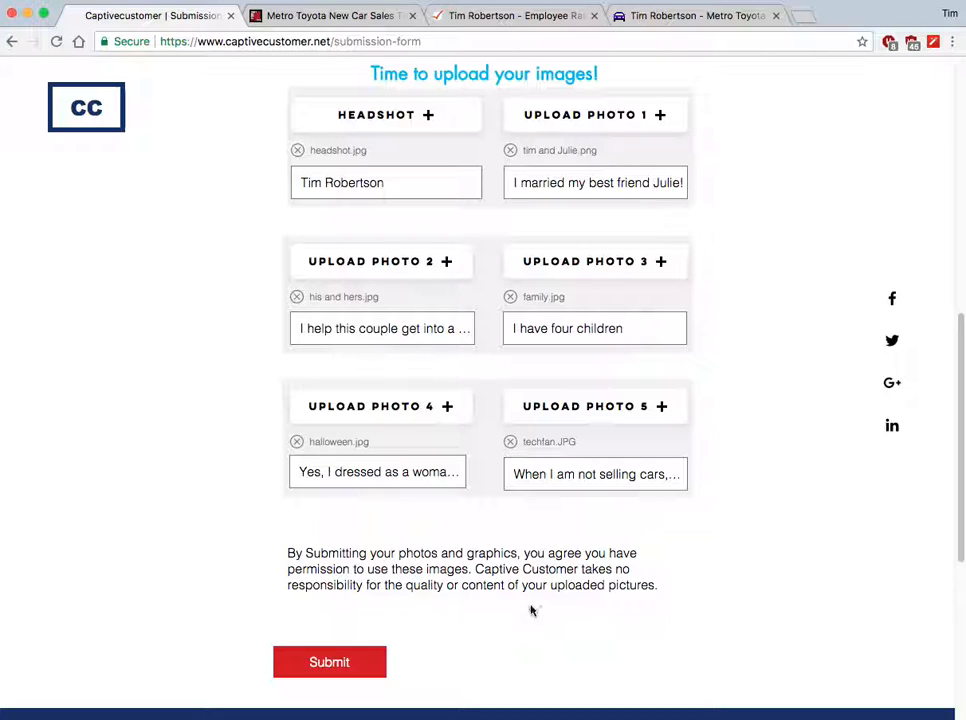
Submit the form and confirm all fields and photo slots are now empty.
left_click(355, 671)
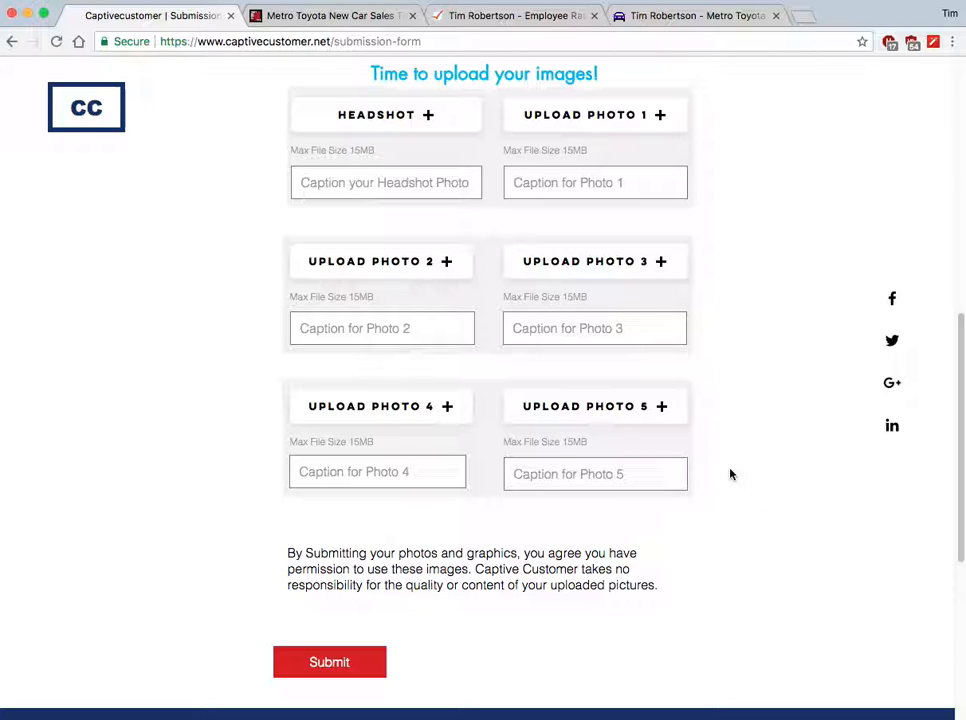
scroll(730, 474, "up", 5)
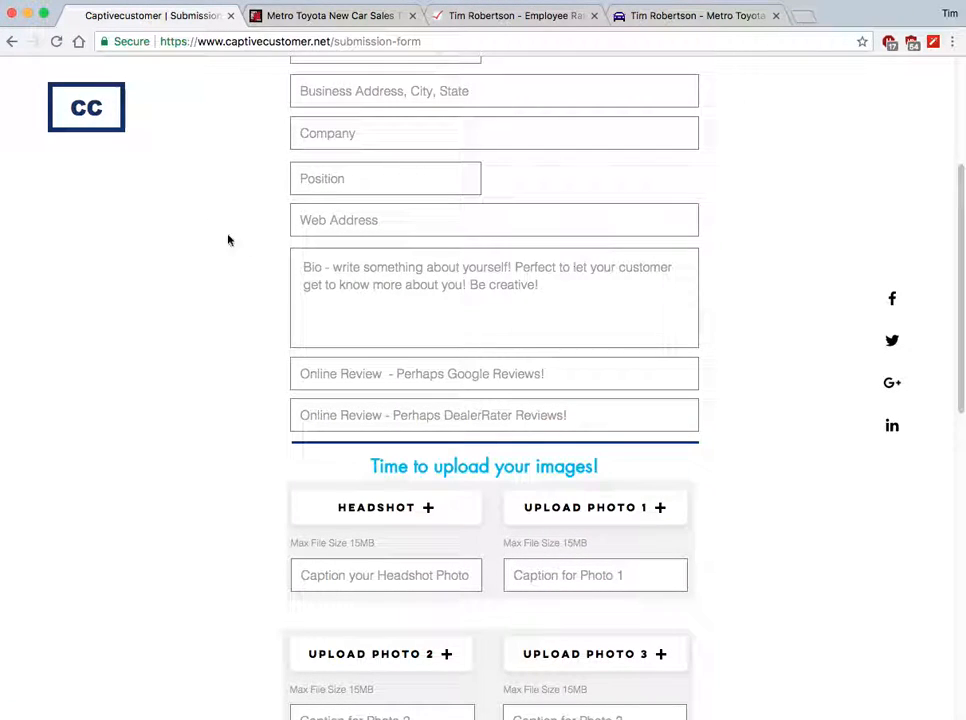